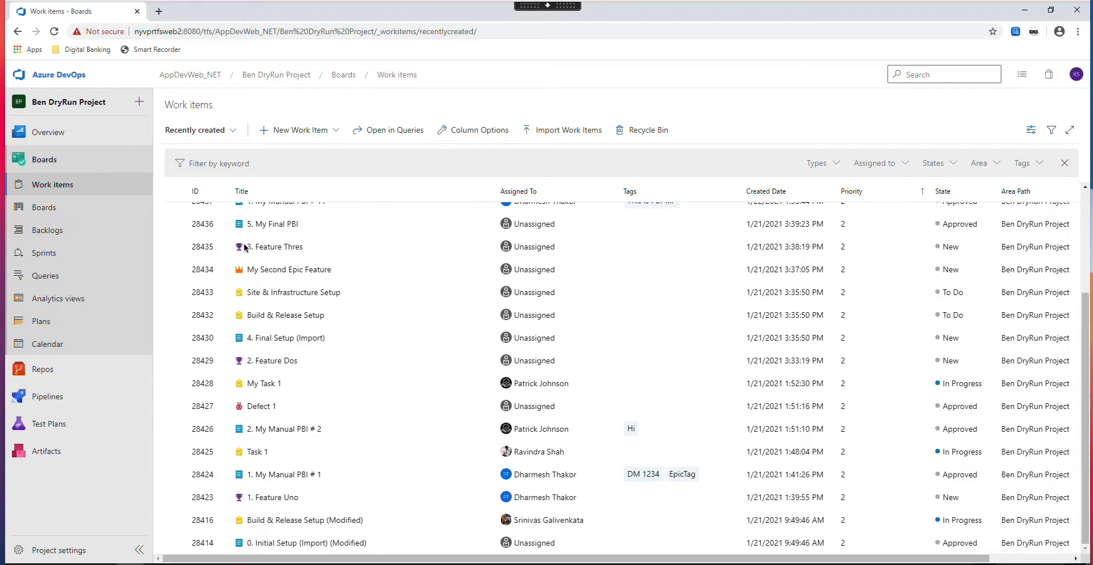
- Open the project backlog and expand "1. My Manual PBI # 1" to view its child items
click(47, 229)
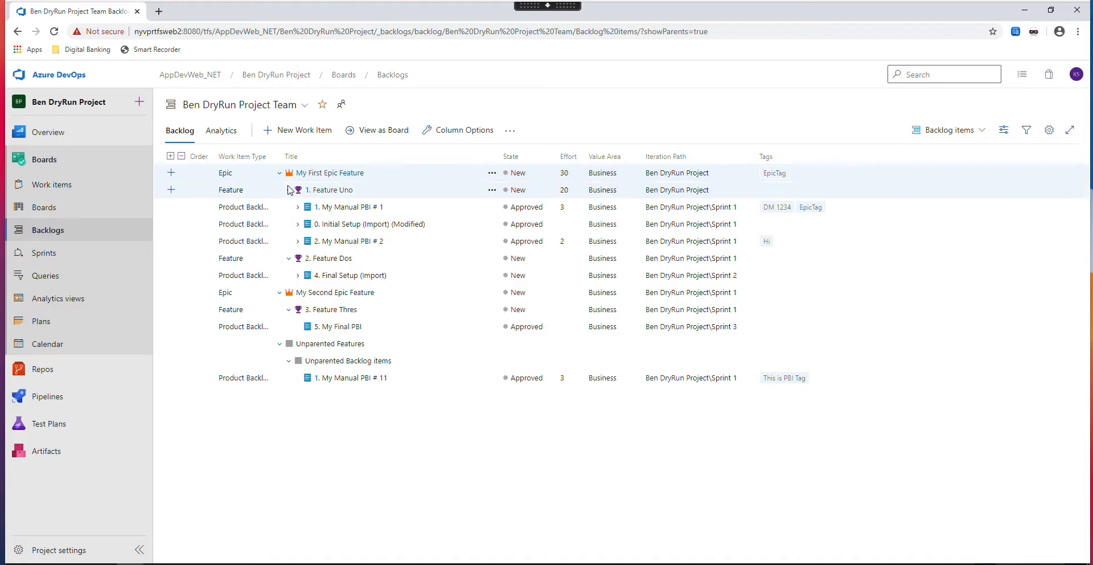
click(298, 208)
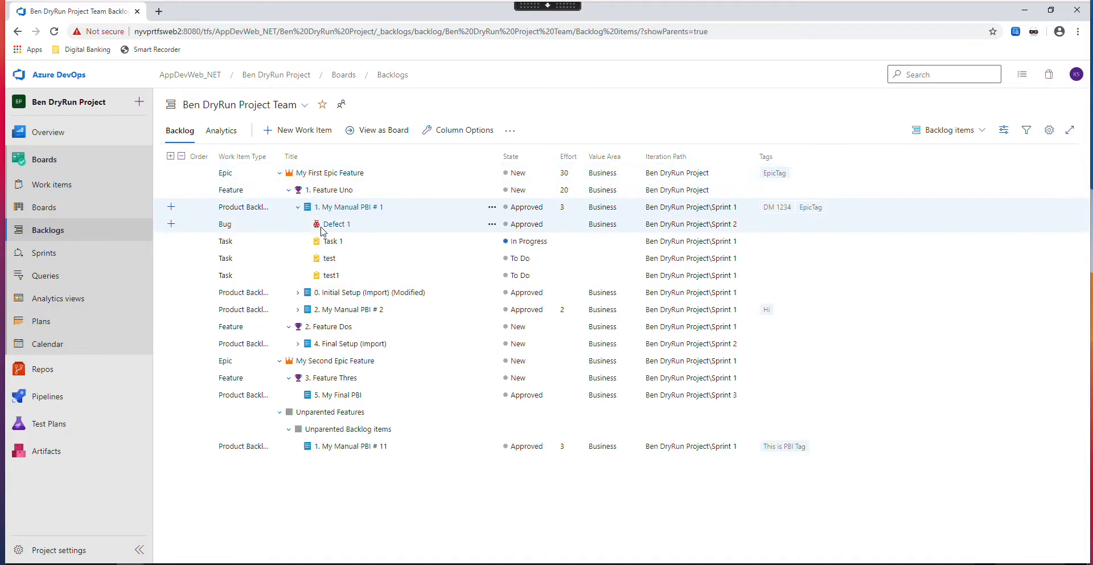
- Create and save a new Task work item titled "test" with the description "test", keeping its iteration at Sprint 1
click(56, 184)
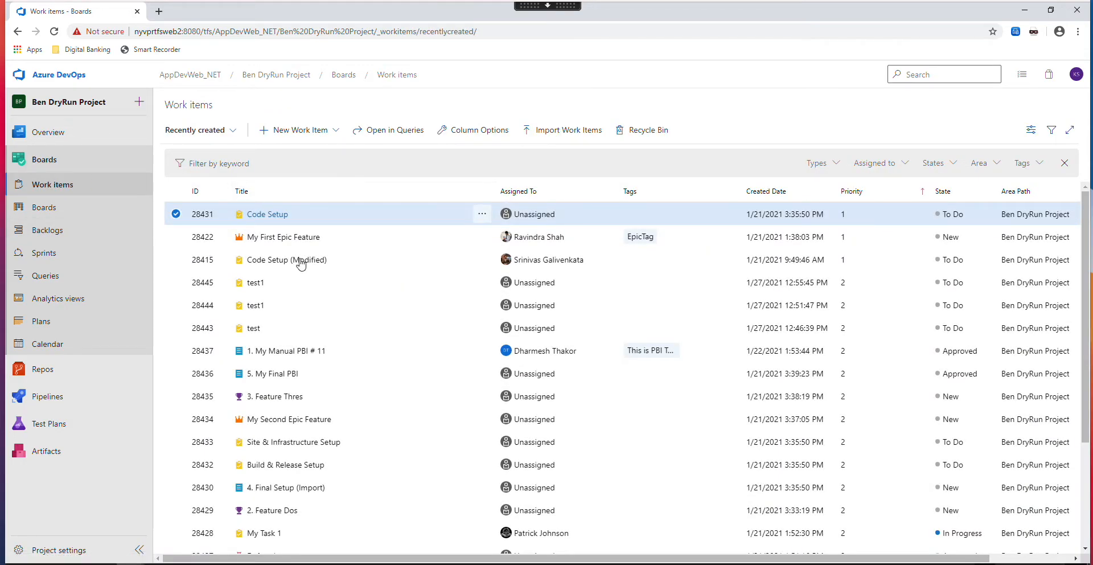
click(336, 134)
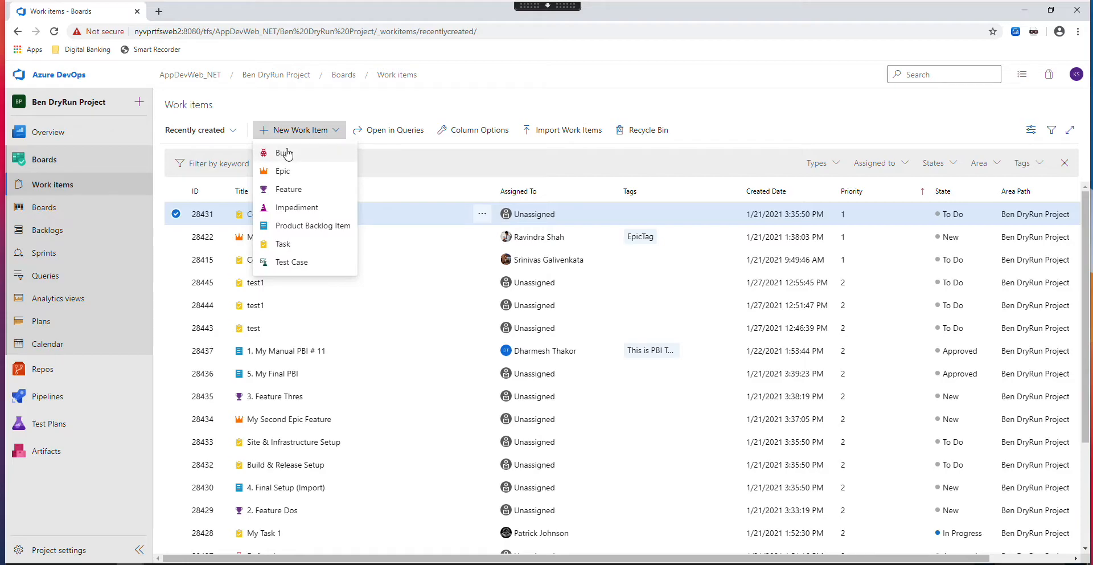
click(278, 244)
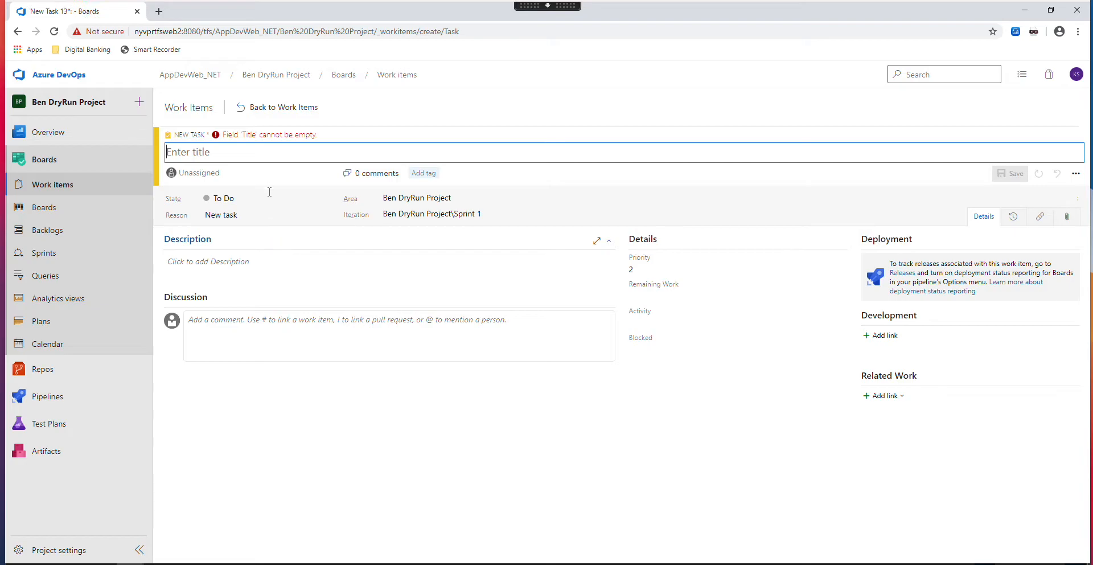
text(test)
click(214, 260)
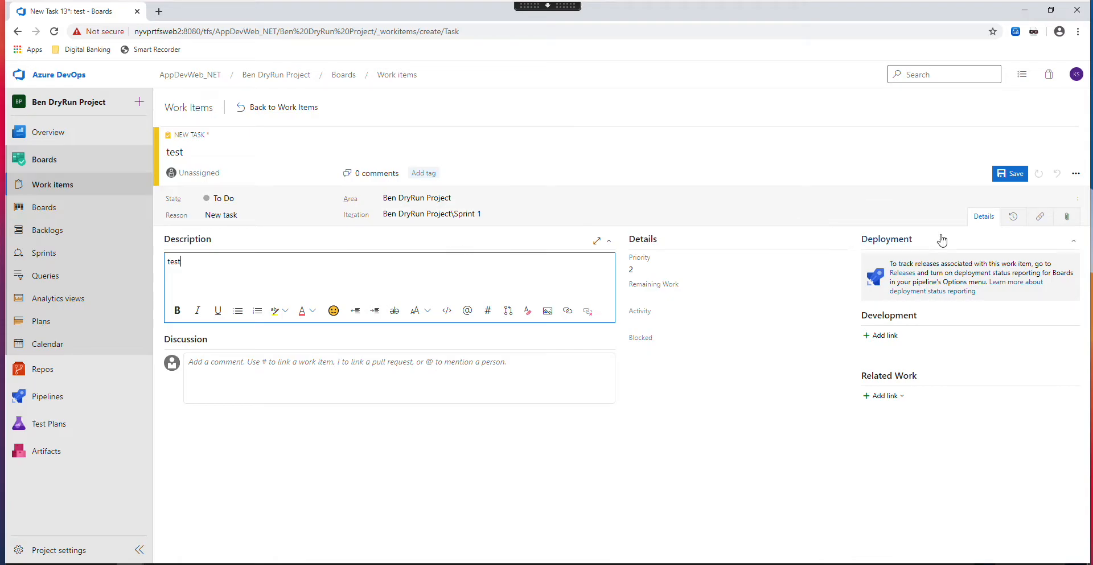
click(952, 215)
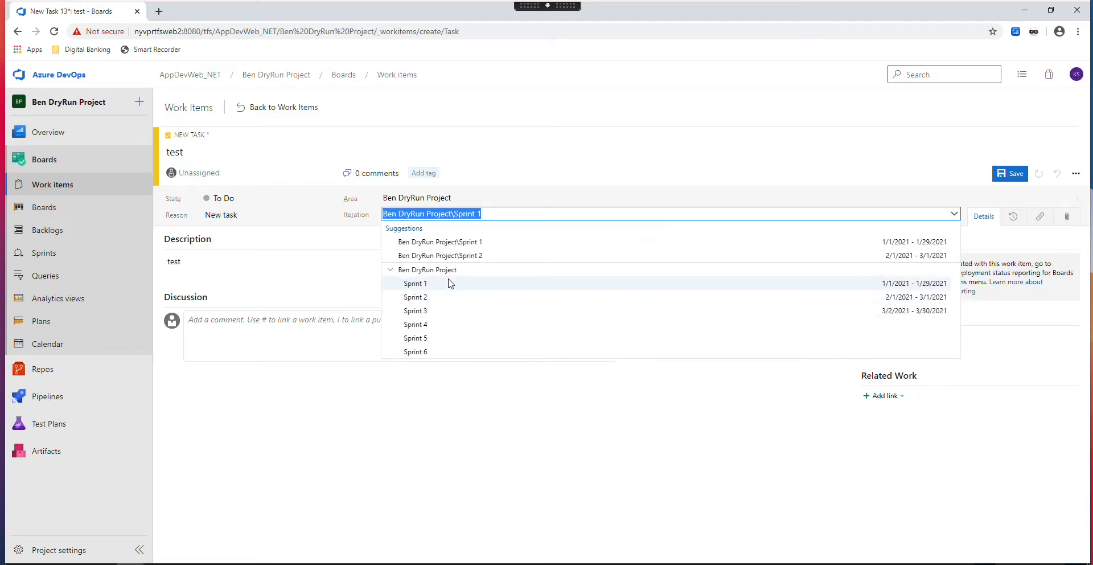
click(291, 238)
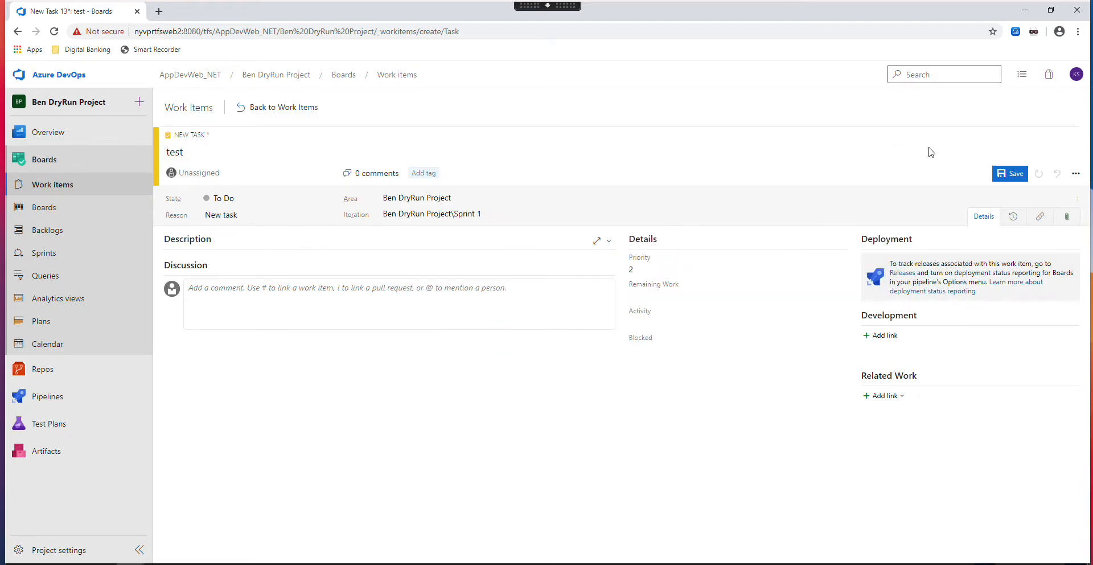
click(1013, 175)
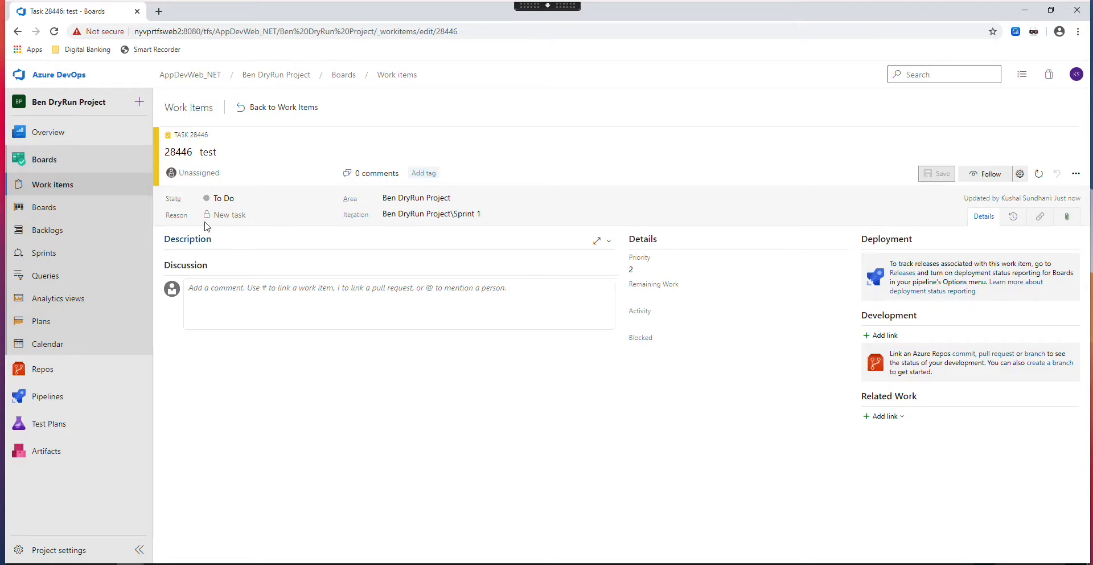
- Return to the backlog and expand "1. My Manual PBI # 1" and "0. Initial Setup (Import) (Modified)" to show their child items
click(41, 230)
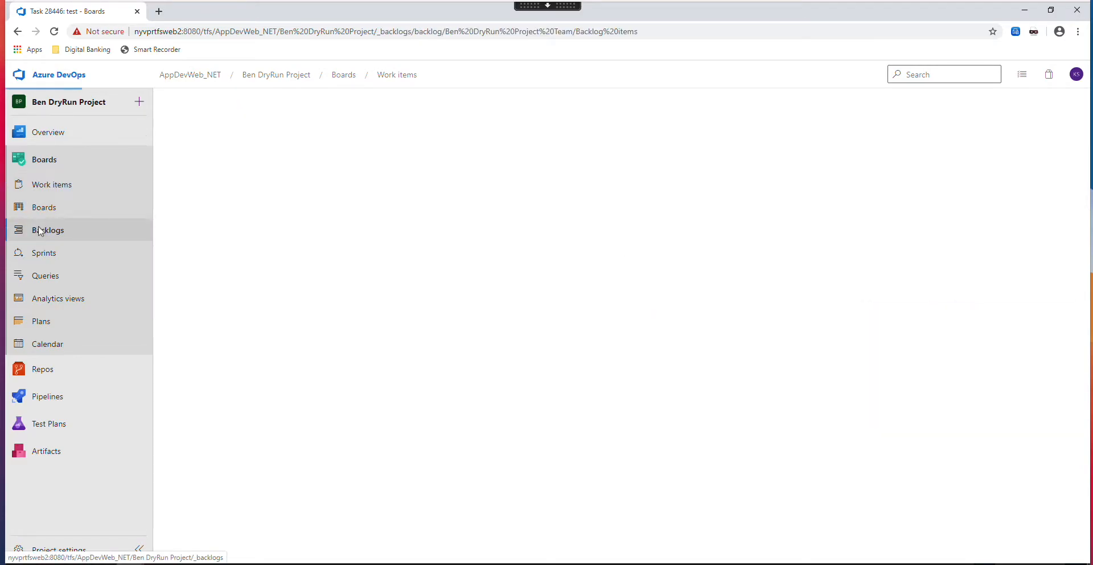
click(297, 208)
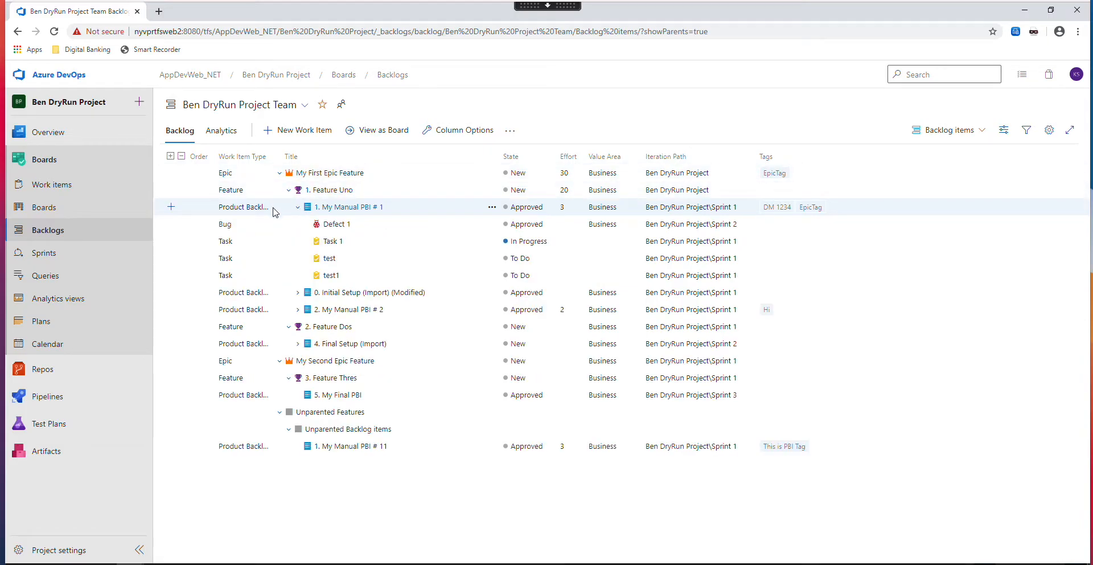
click(297, 292)
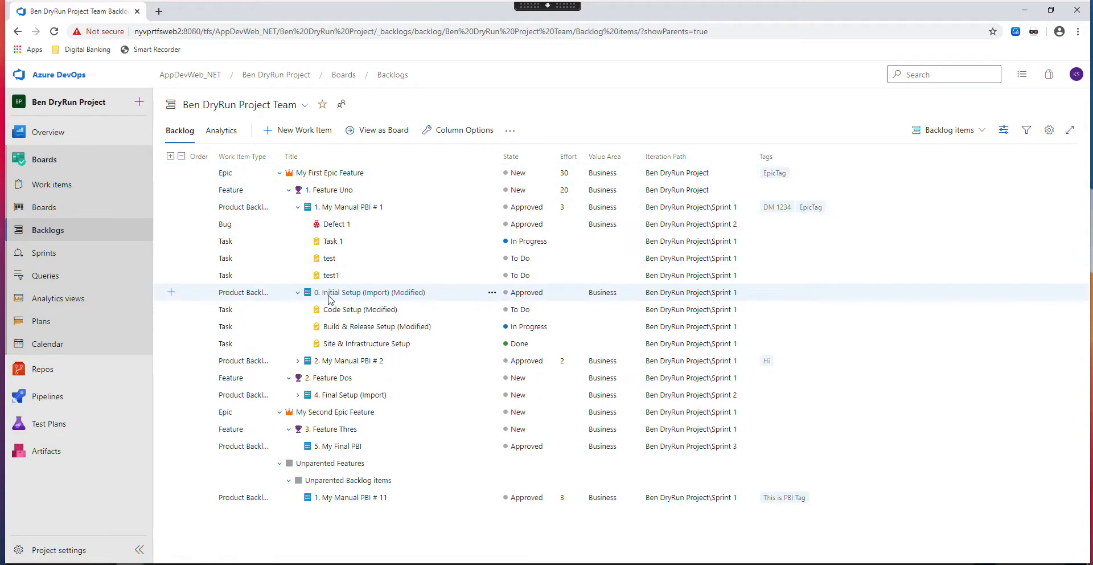
- Add a child task titled "test2" with the description "test2" under "0. Initial Setup (Import) (Modified)" and save it
click(258, 285)
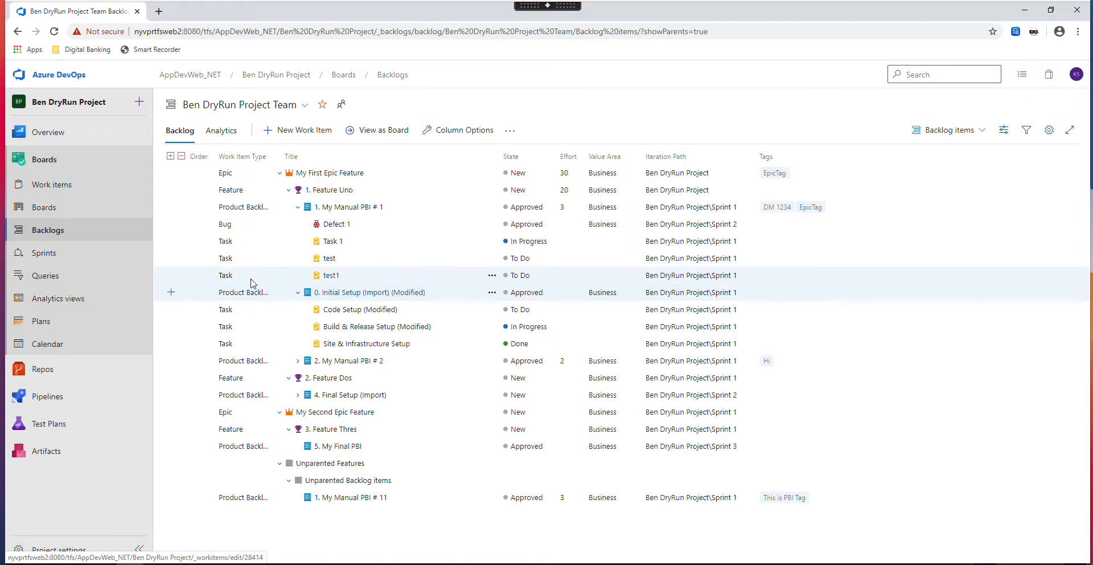
click(171, 293)
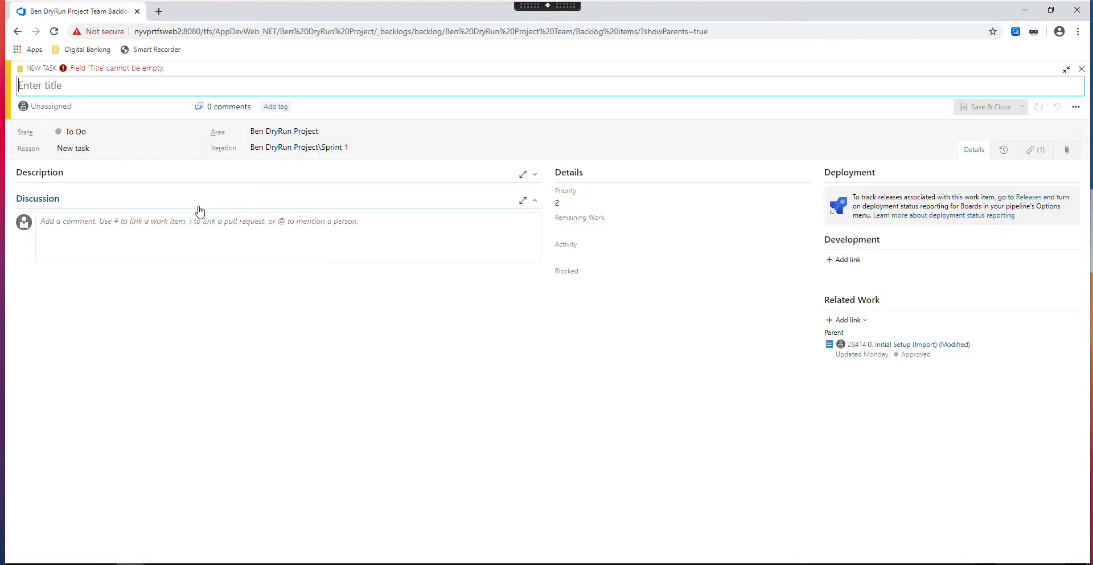
text(te)
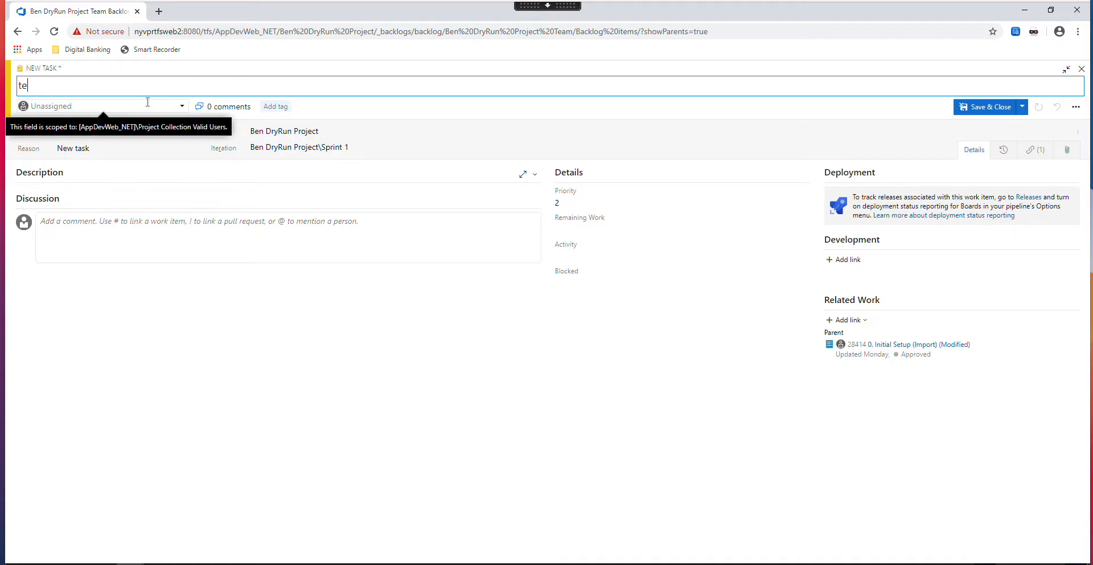
text(st2)
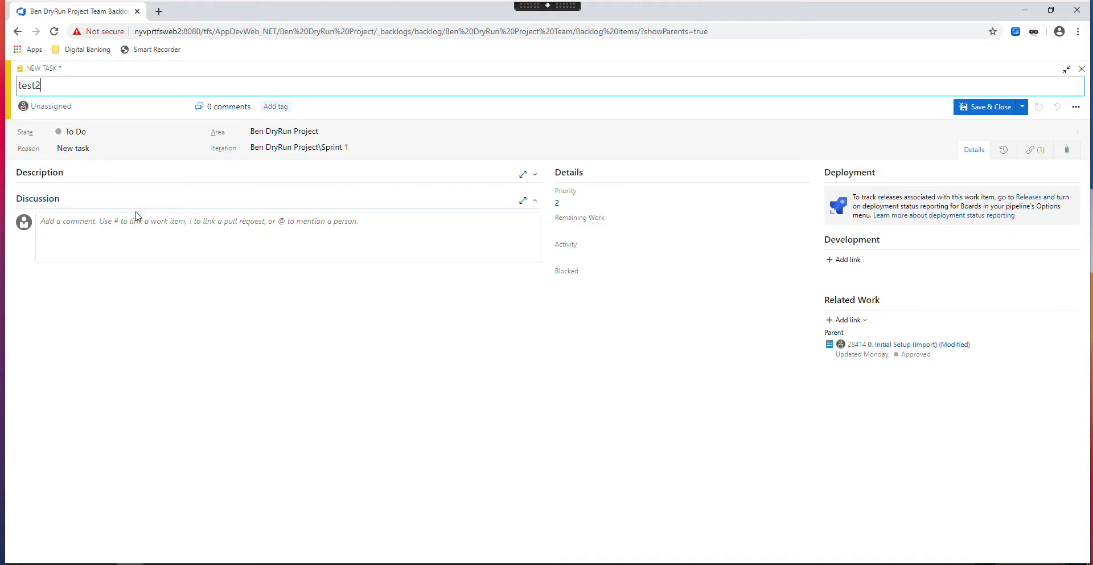
click(222, 188)
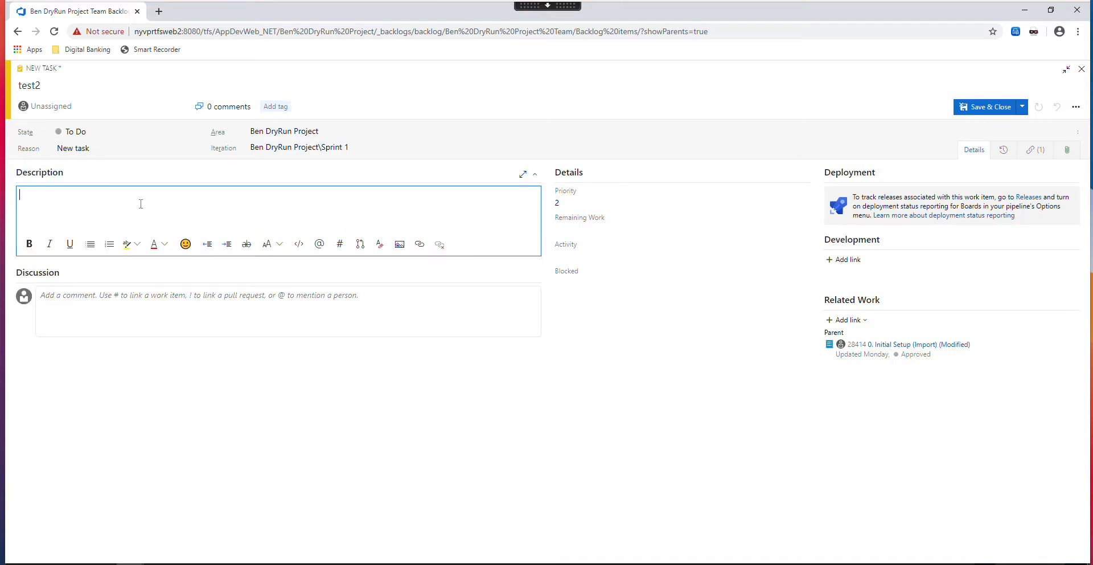
text(test2)
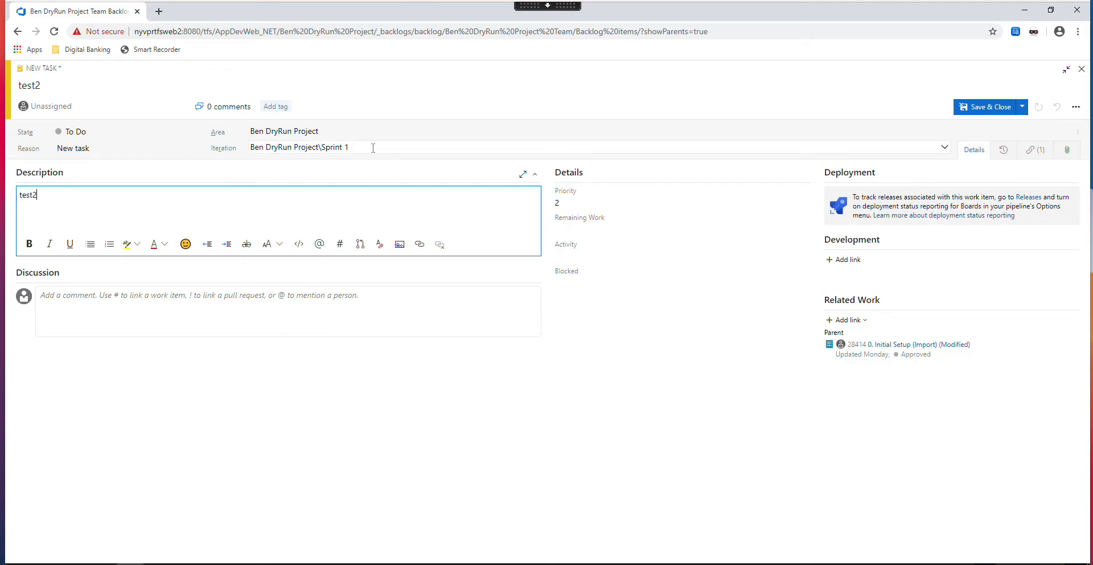
click(970, 107)
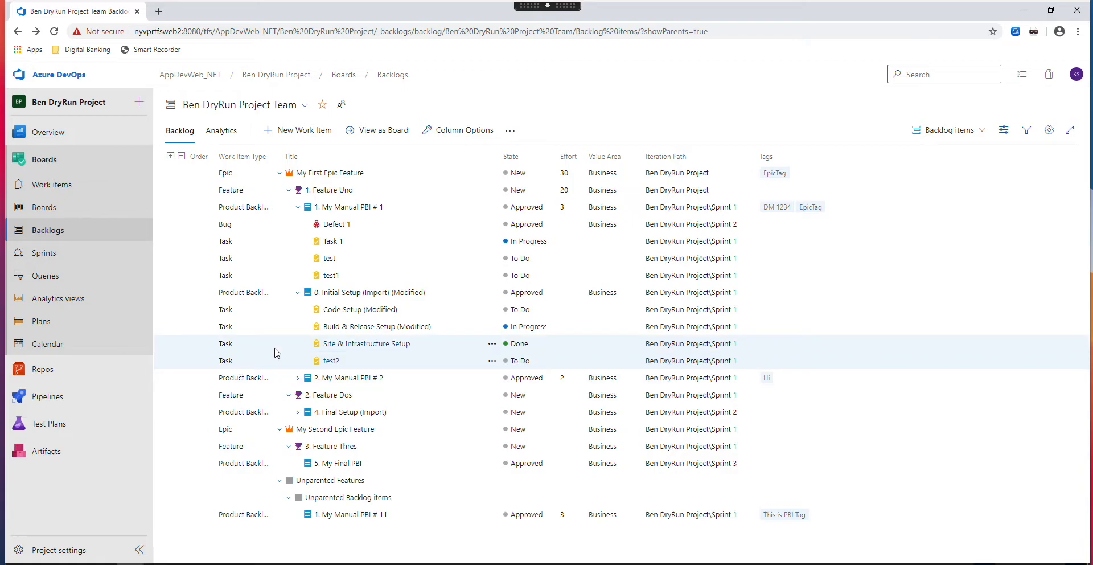
- Examine the test2 task's attachments, links and options for linking an existing item, and close it without adding a link
click(330, 361)
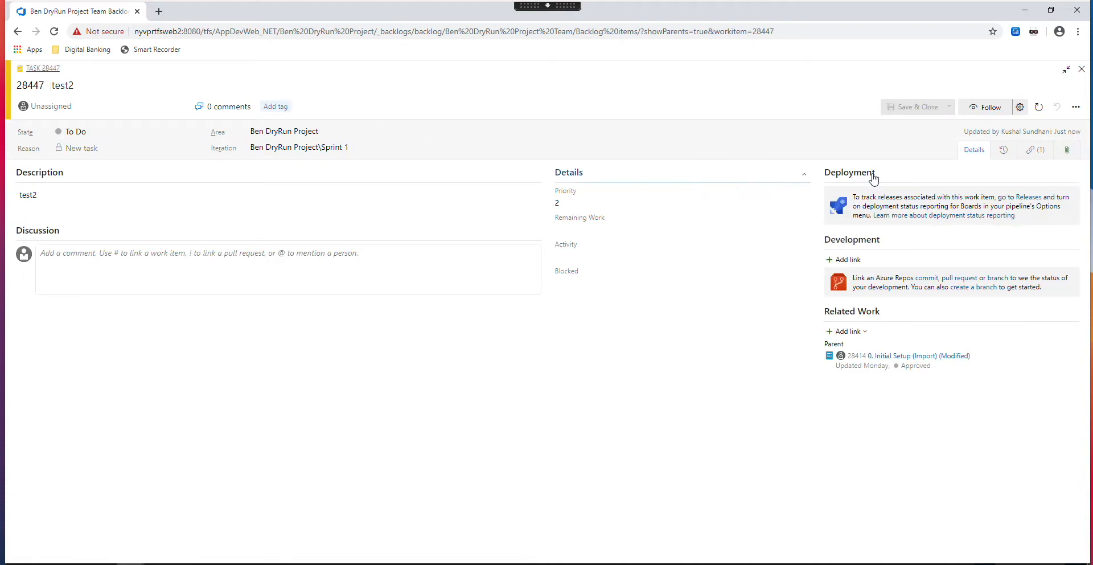
click(1066, 152)
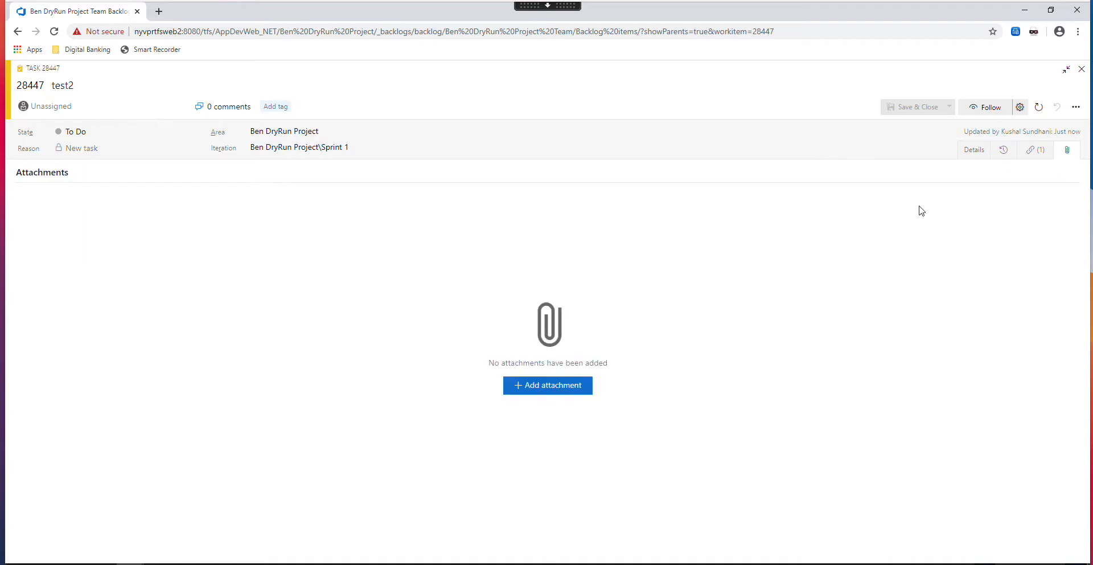
click(1036, 151)
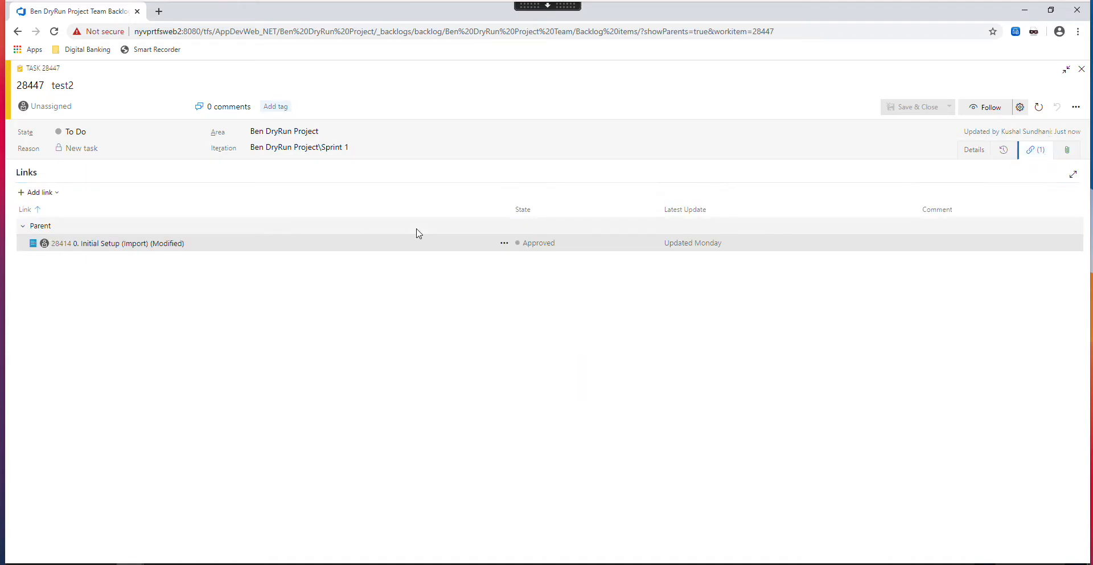
click(45, 194)
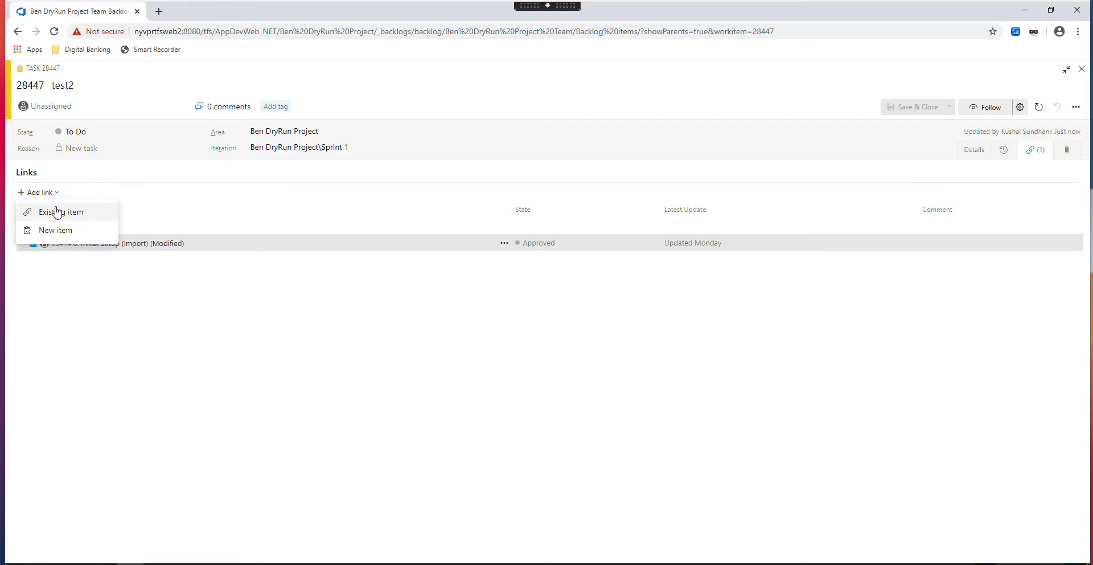
click(58, 213)
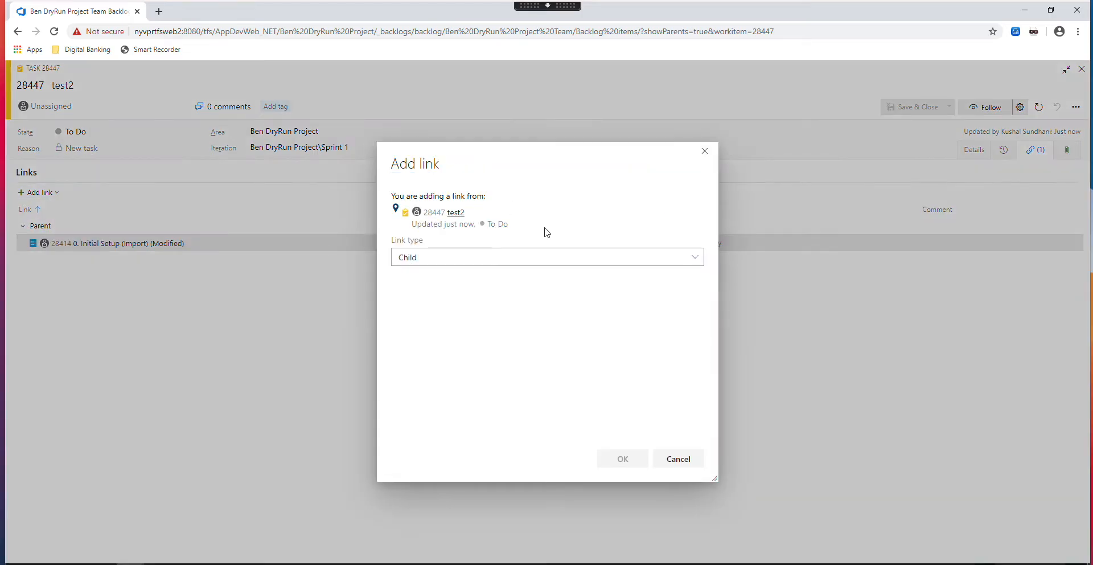
click(678, 459)
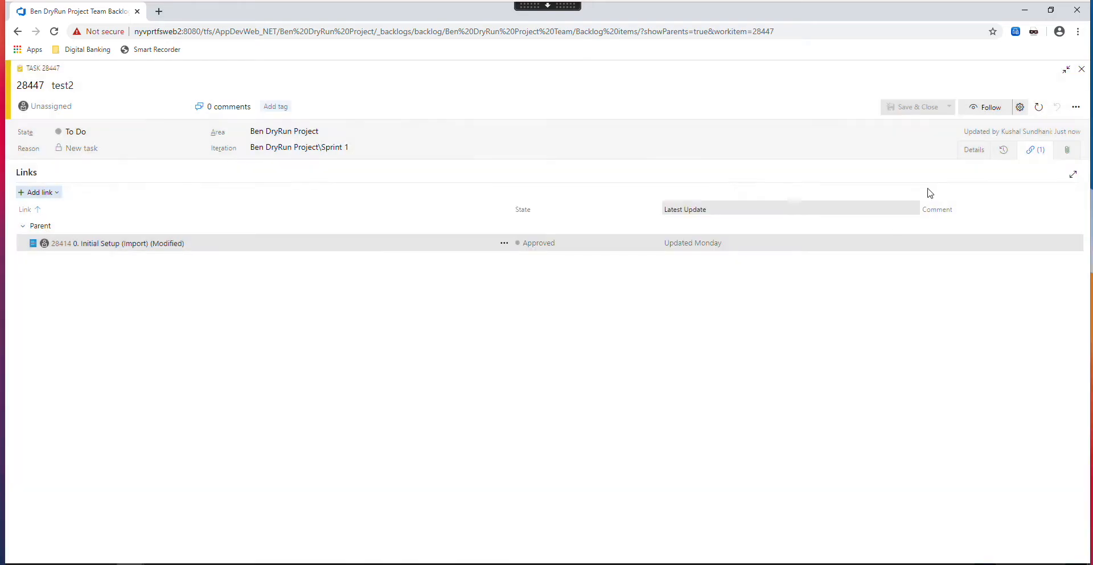
click(1081, 69)
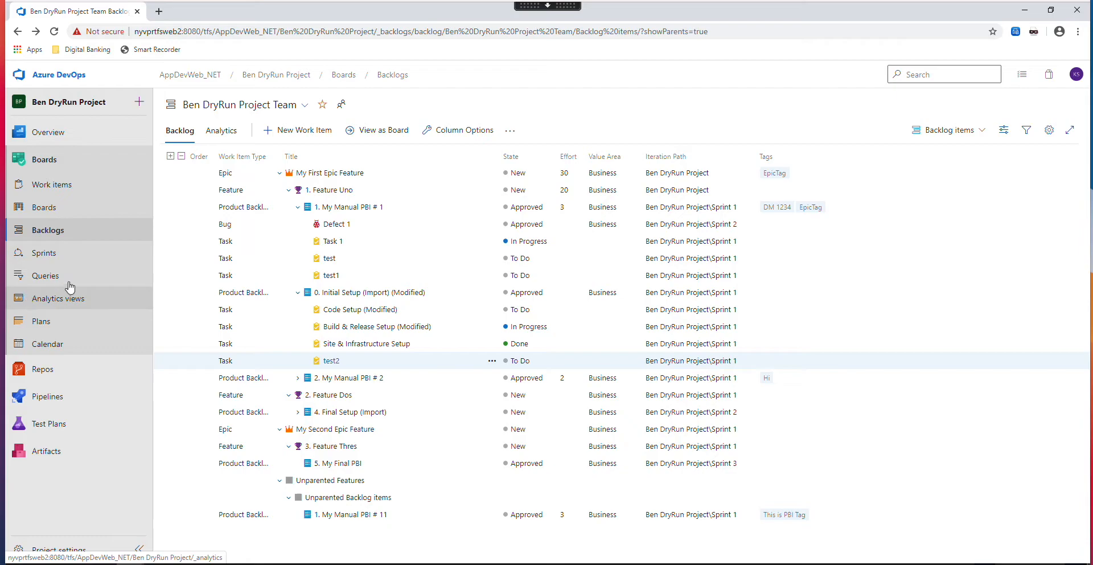
- Add a discussion comment to "0. Initial Setup (Import) (Modified)" that mentions a team member and reads "this is an important note.", and save the item
click(350, 292)
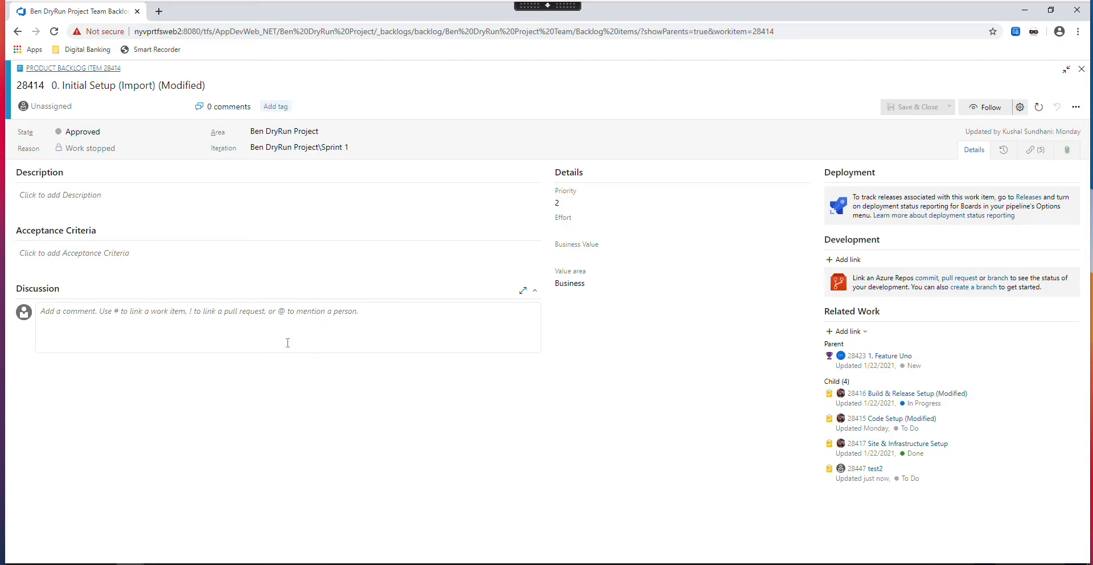
click(111, 317)
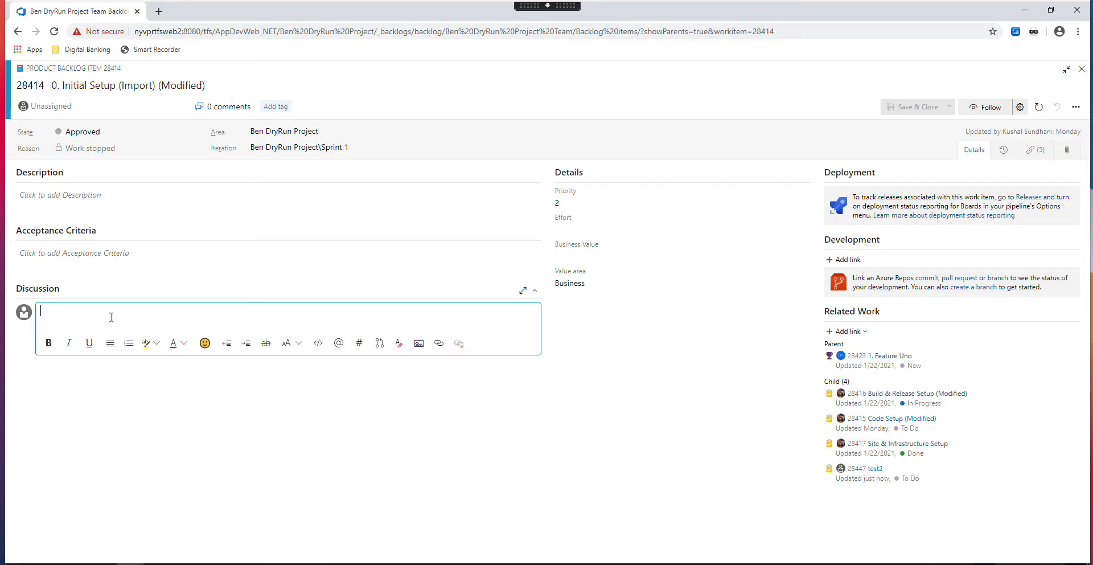
text(@ku)
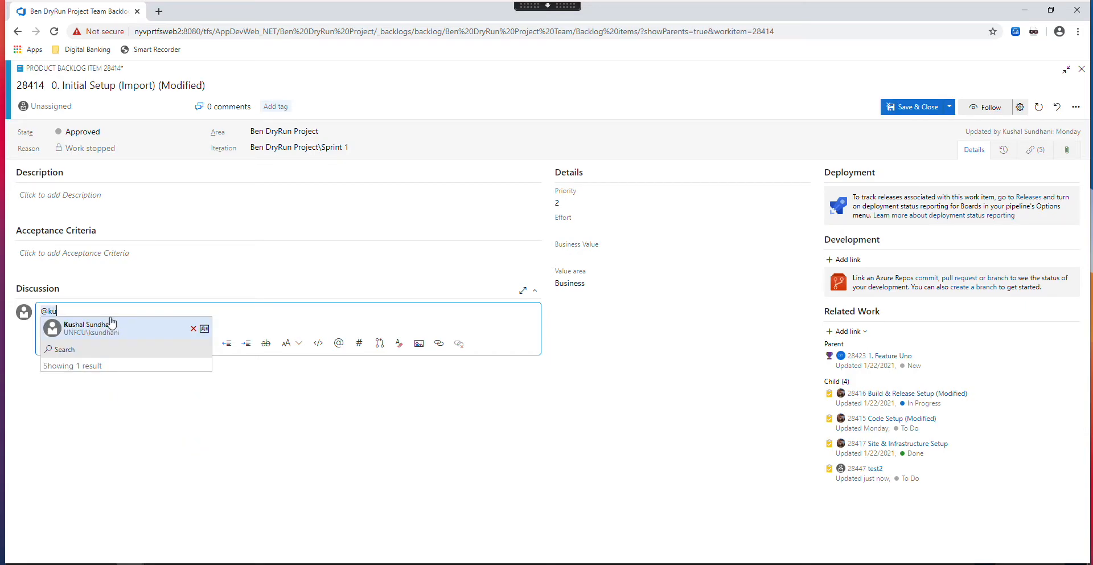
click(111, 322)
text(this is an important note)
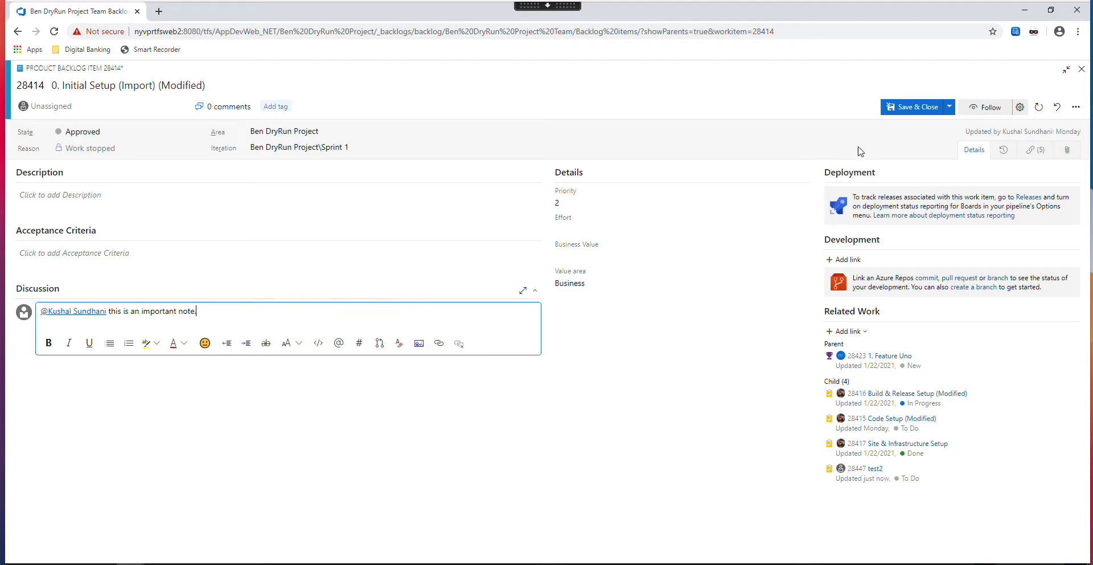
click(902, 111)
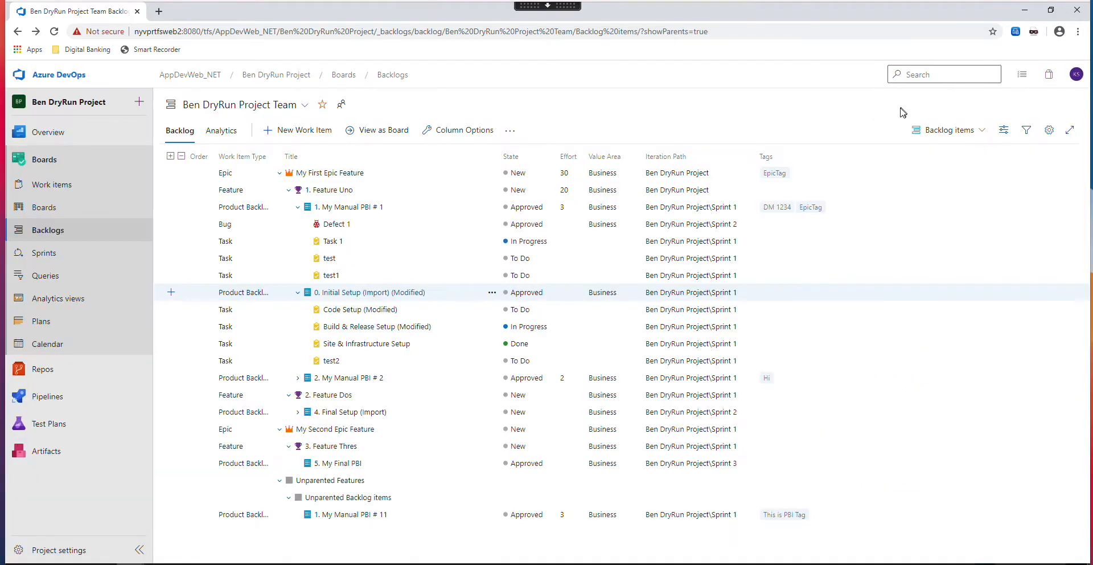
- Reopen "0. Initial Setup (Import) (Modified)", add a second comment mentioning the same team member with "test note.", and save the item
click(353, 294)
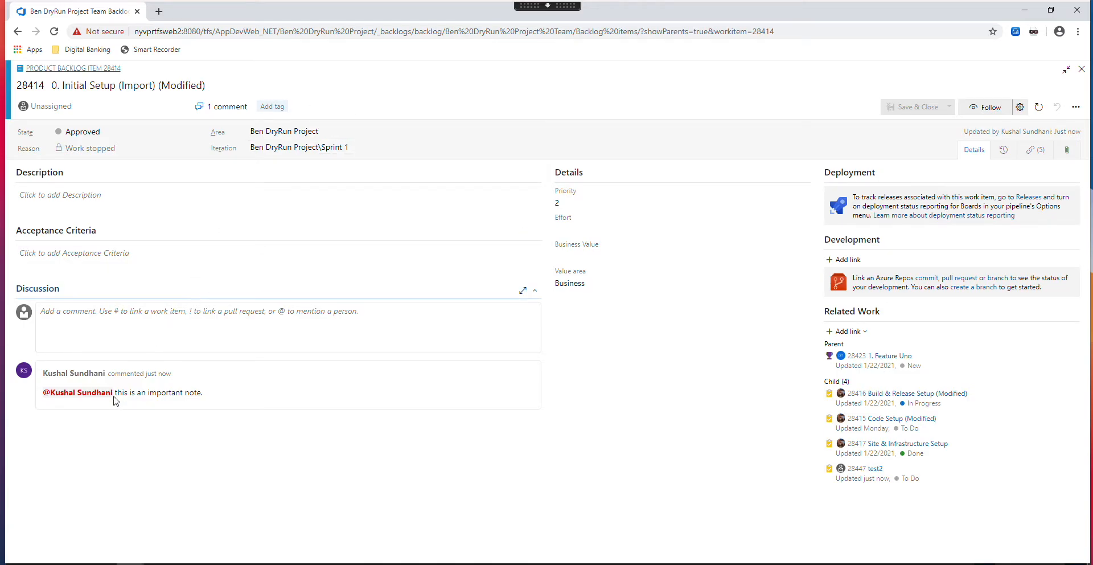
drag(143, 376, 142, 343)
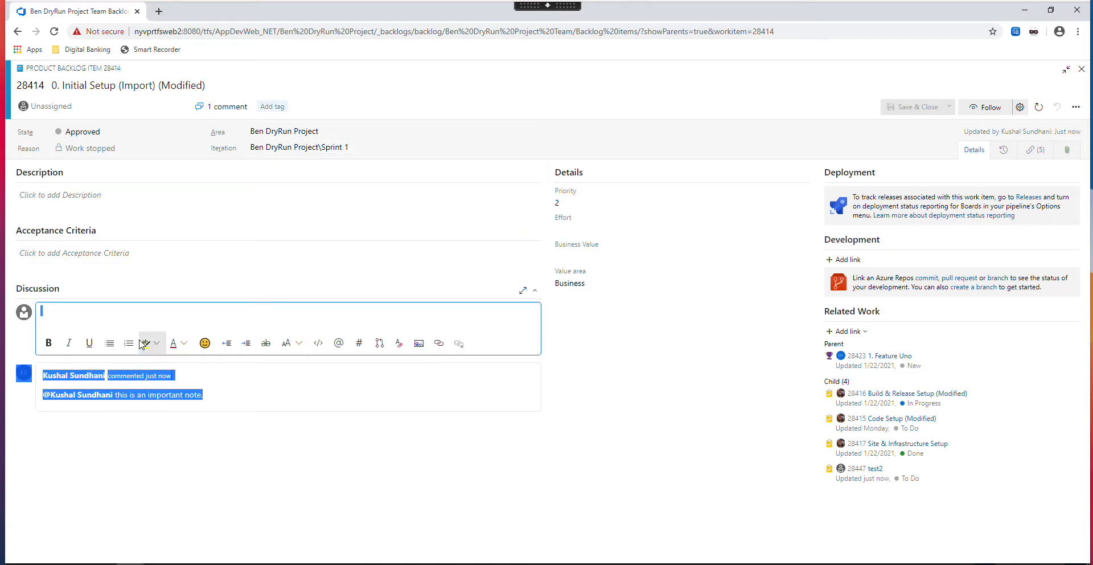
click(133, 308)
text(@kus)
key(Return)
text(test note.)
click(903, 108)
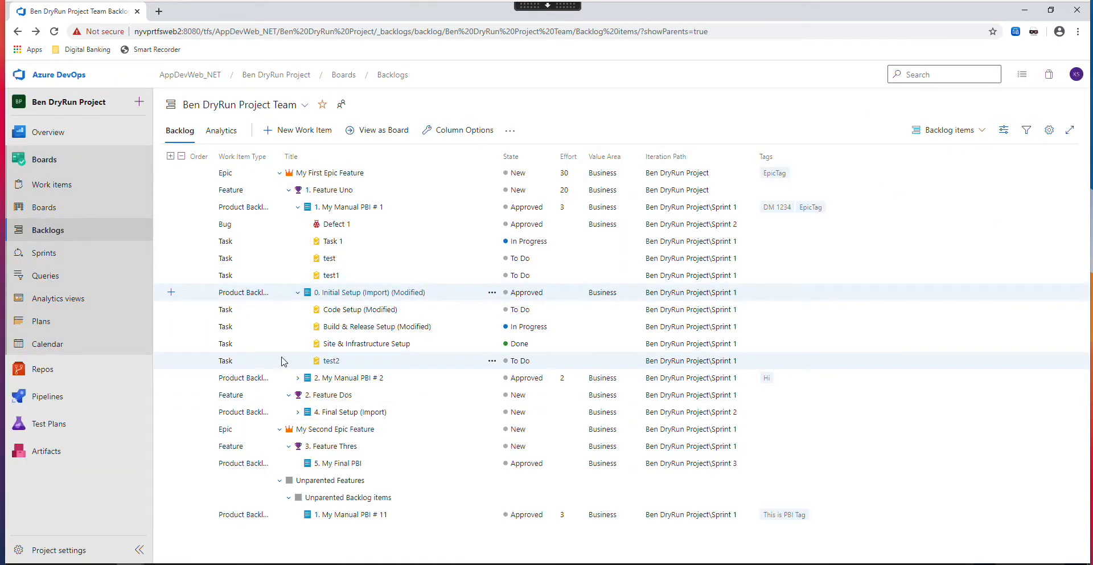
- Review the discussion comments and the Follow option of "0. Initial Setup (Import) (Modified)", and close the item
click(352, 292)
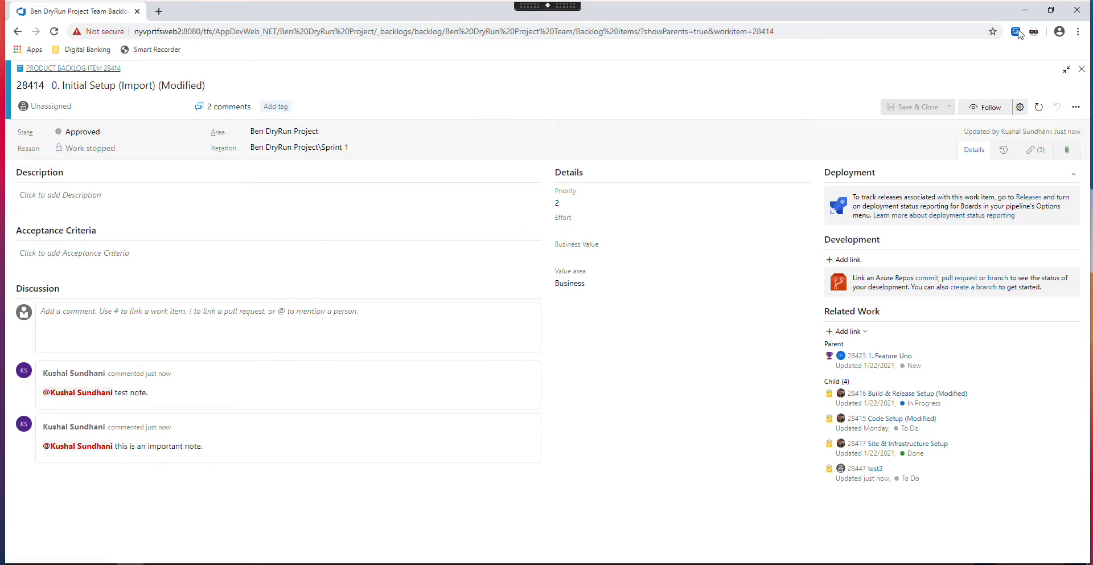
click(979, 113)
click(1082, 69)
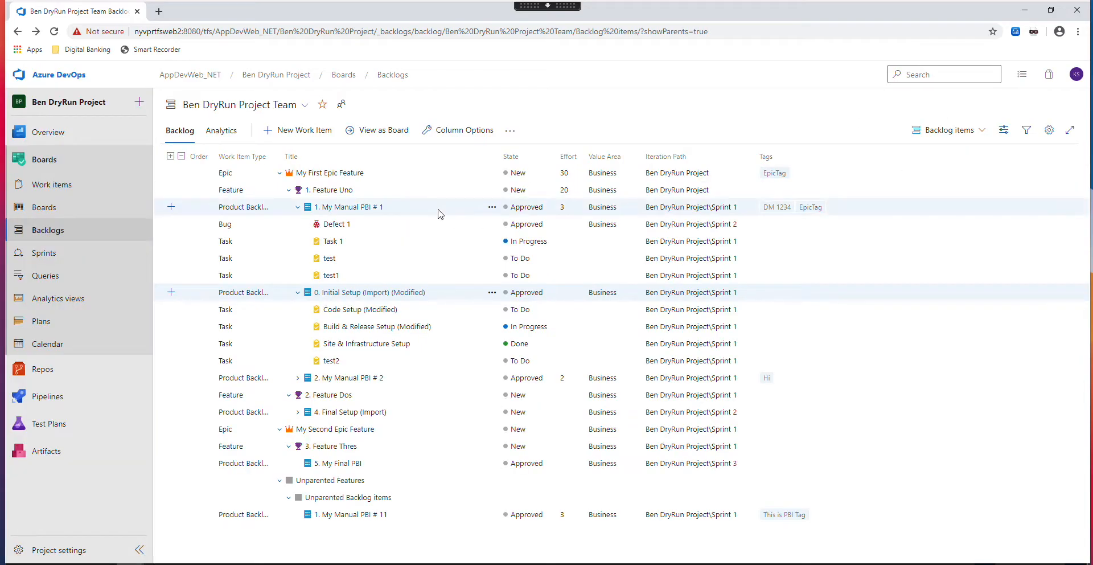
- Show only the followed work items in the project's work items list
click(72, 196)
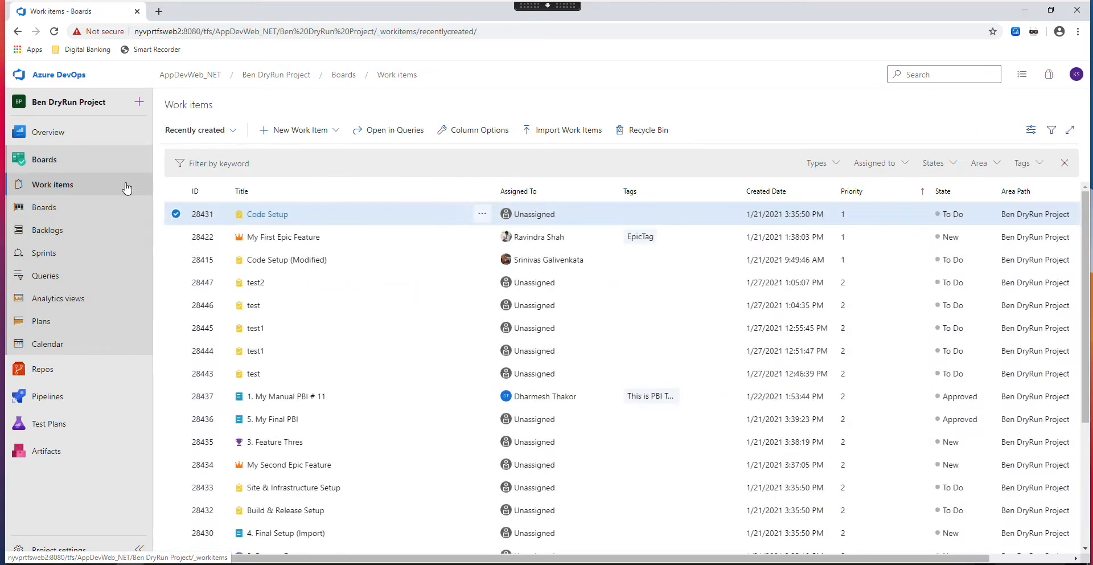
click(221, 131)
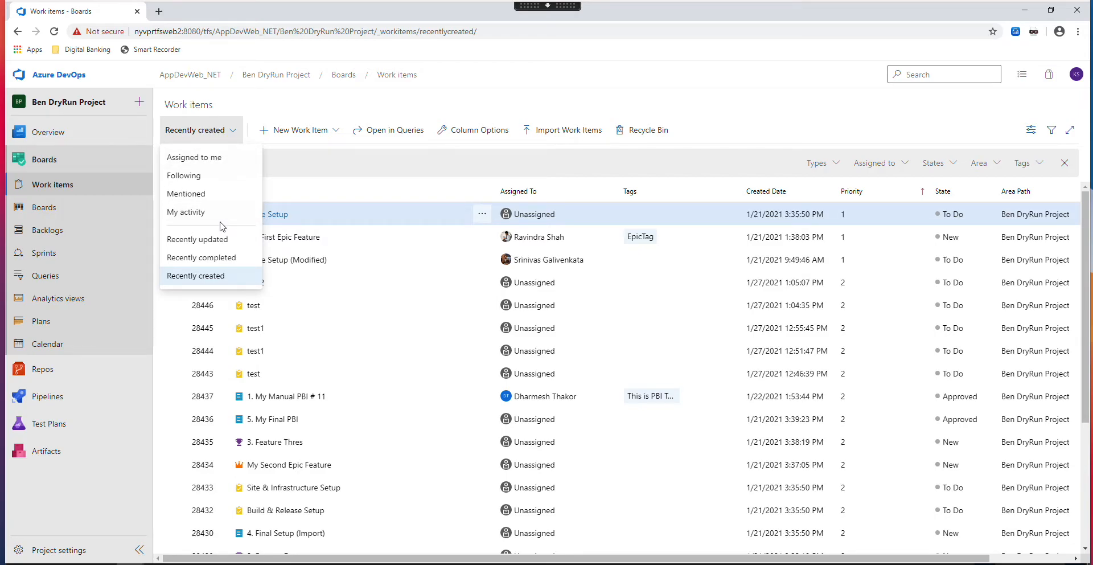
click(194, 176)
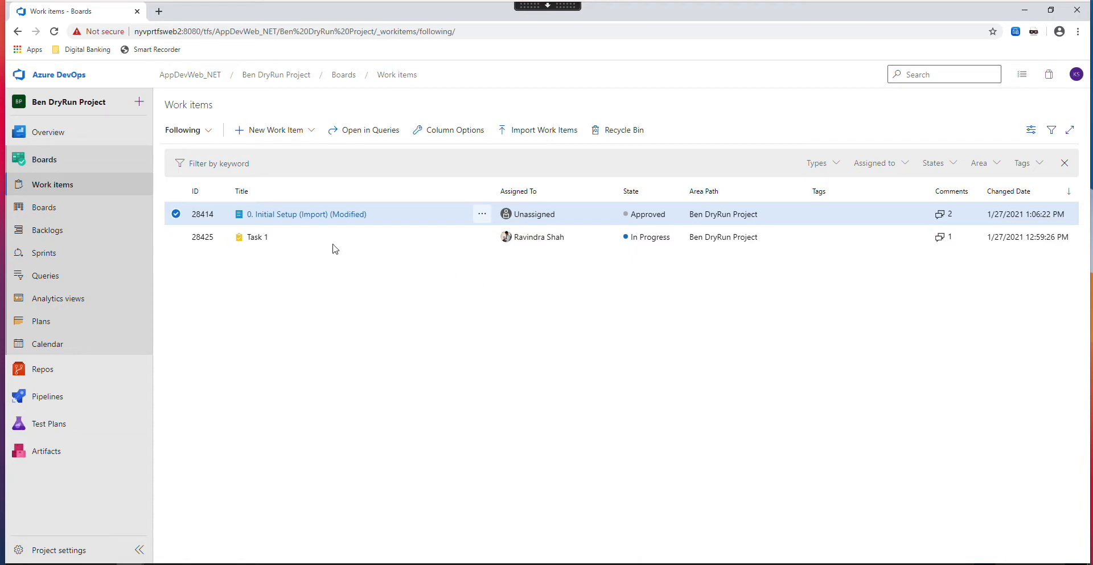
- Stop following "0. Initial Setup (Import) (Modified)" and return to the list of followed work items
click(315, 215)
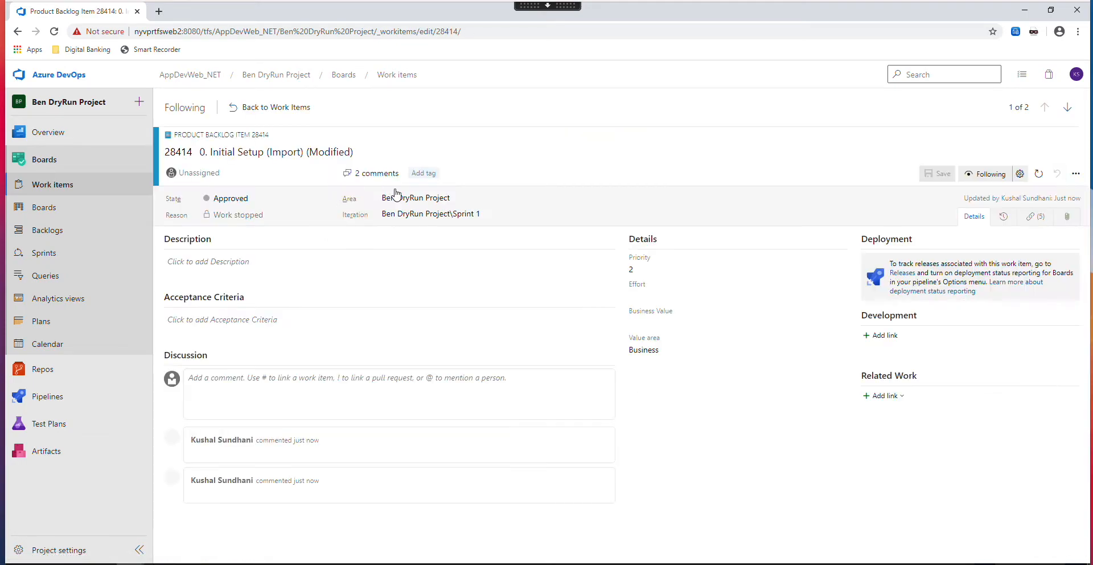
click(974, 179)
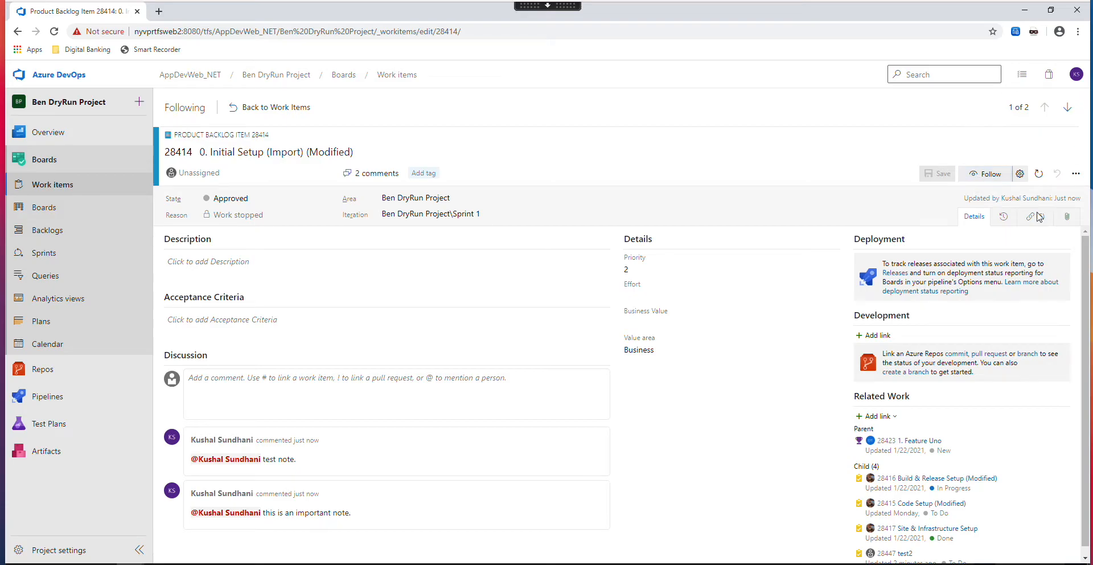
click(63, 185)
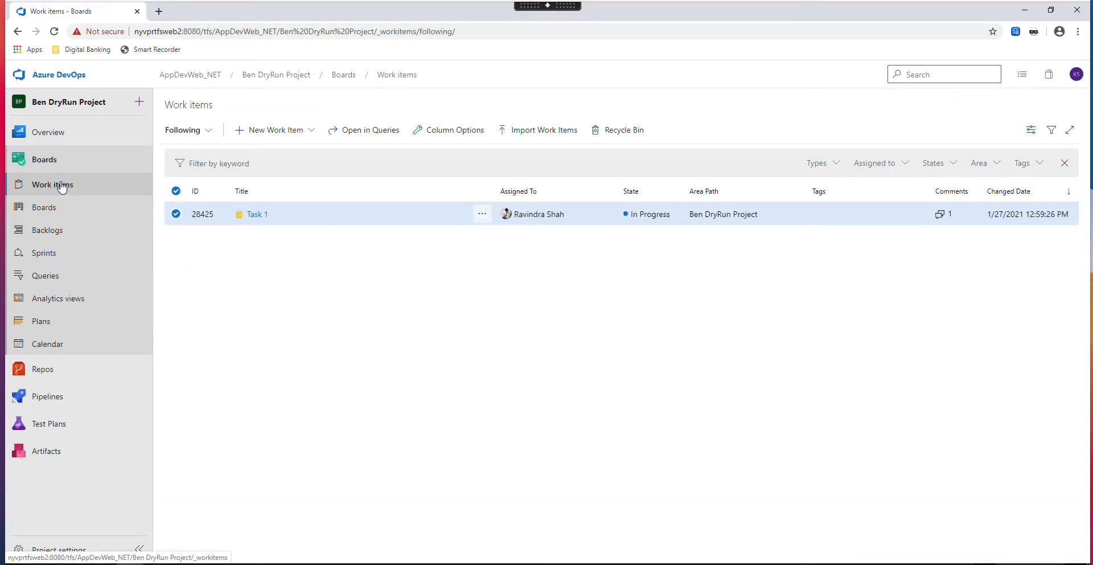
- Open Task 1 under "1. My Manual PBI # 1" in the backlog and add the existing tag EpicTag
click(50, 230)
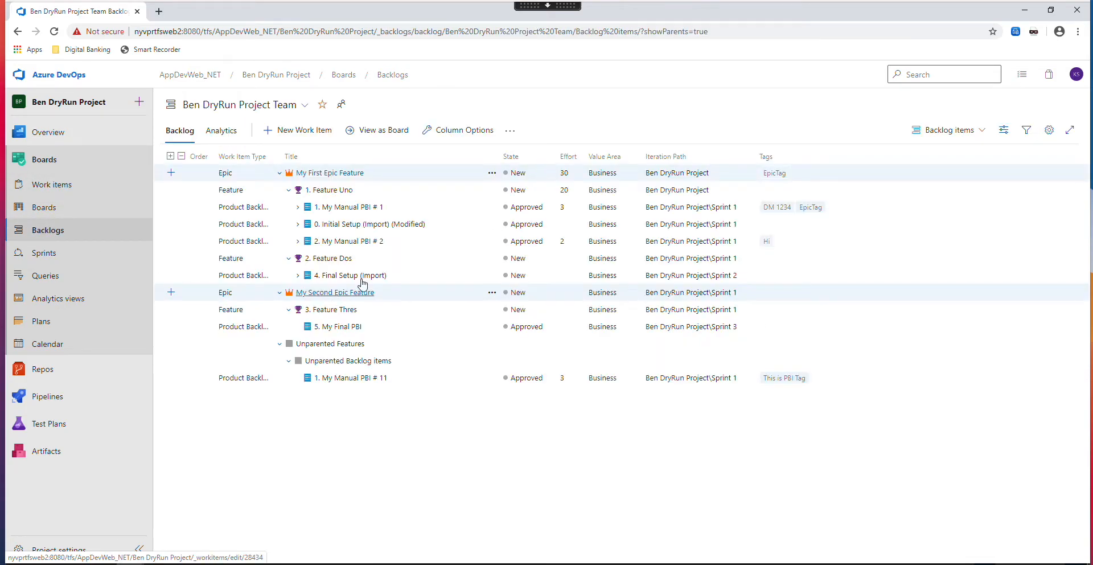
click(298, 207)
click(333, 242)
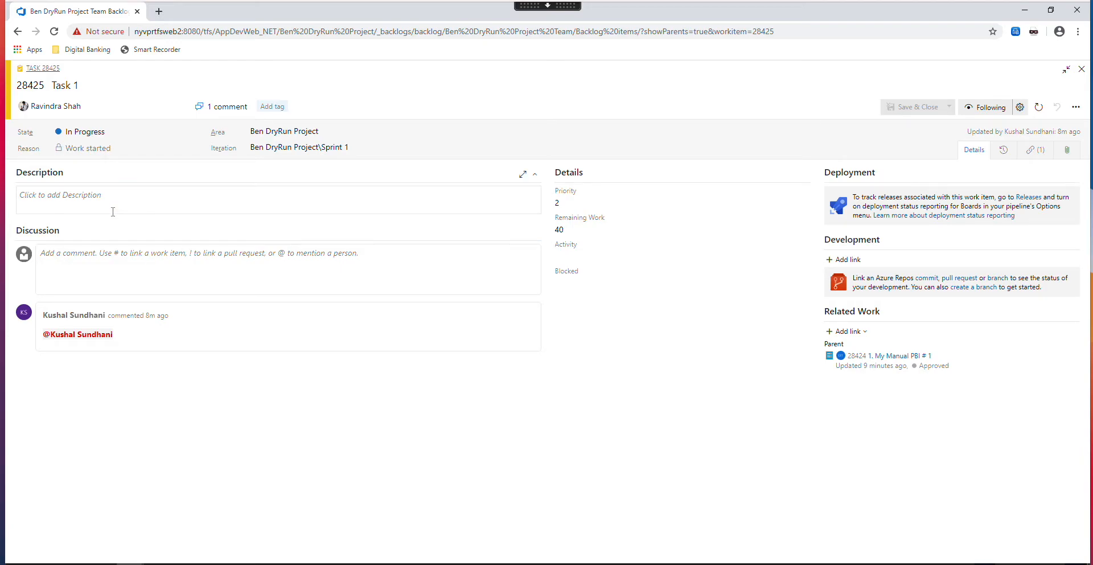
click(281, 110)
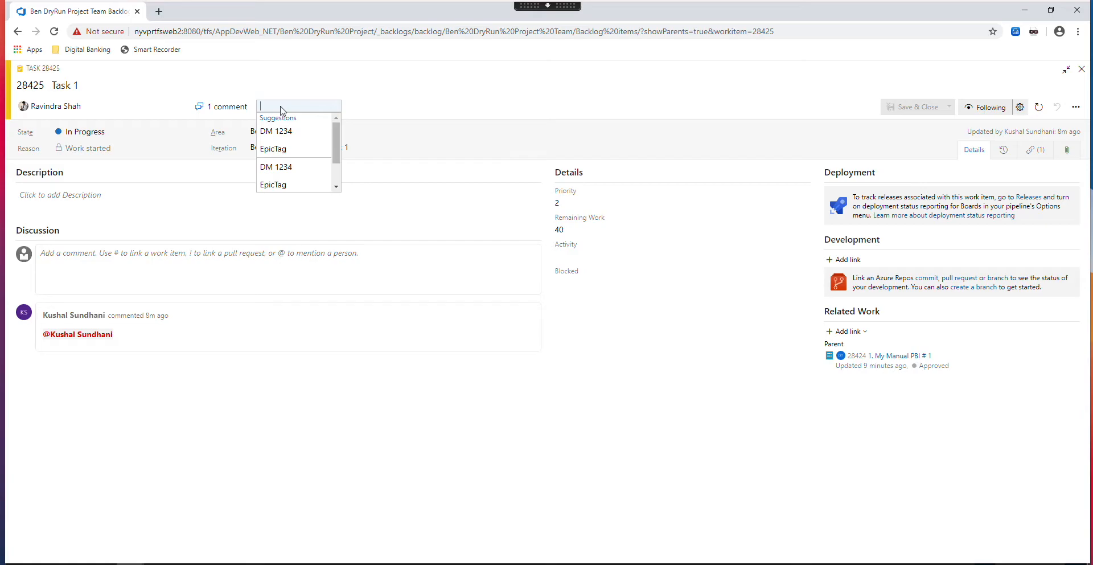
click(325, 93)
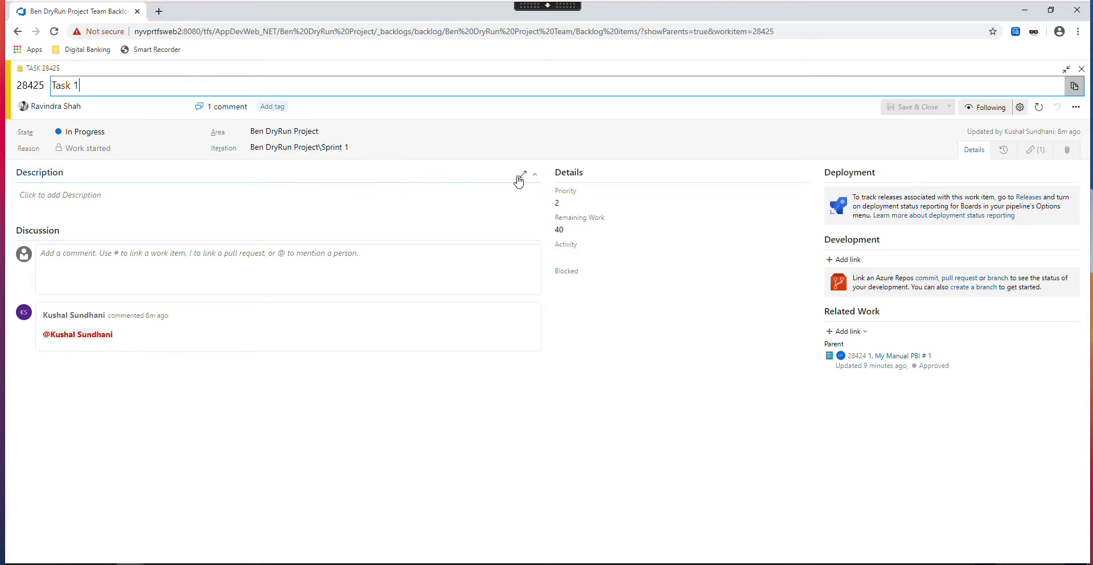
click(273, 107)
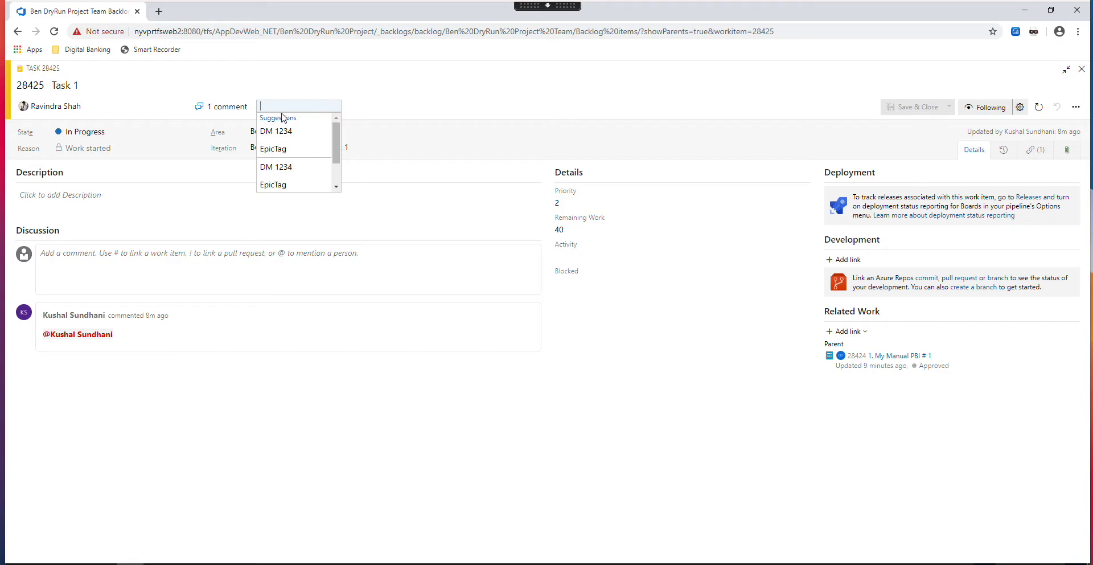
drag(336, 138, 336, 169)
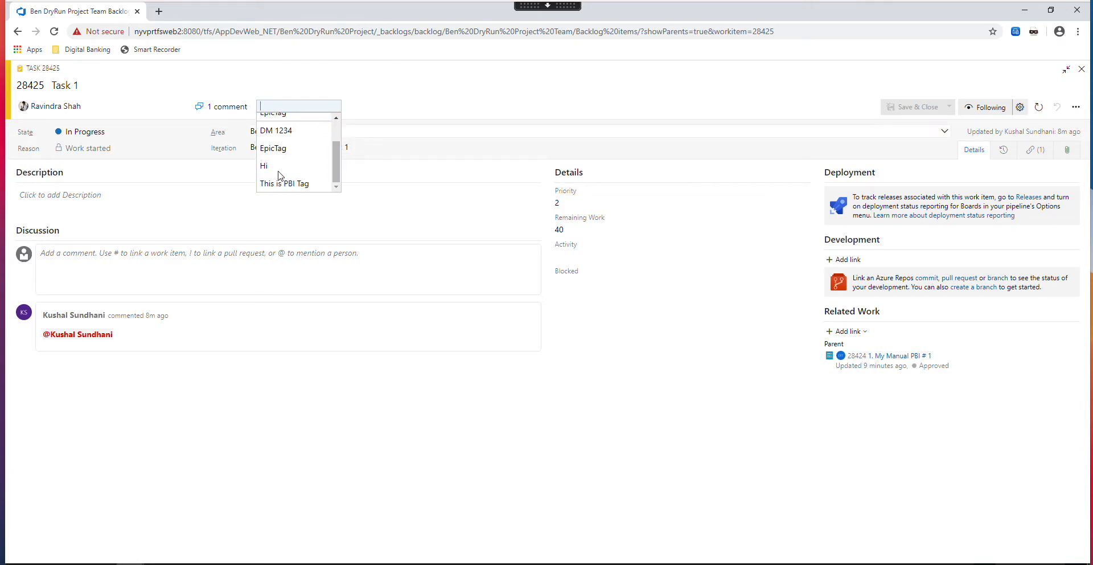
click(288, 148)
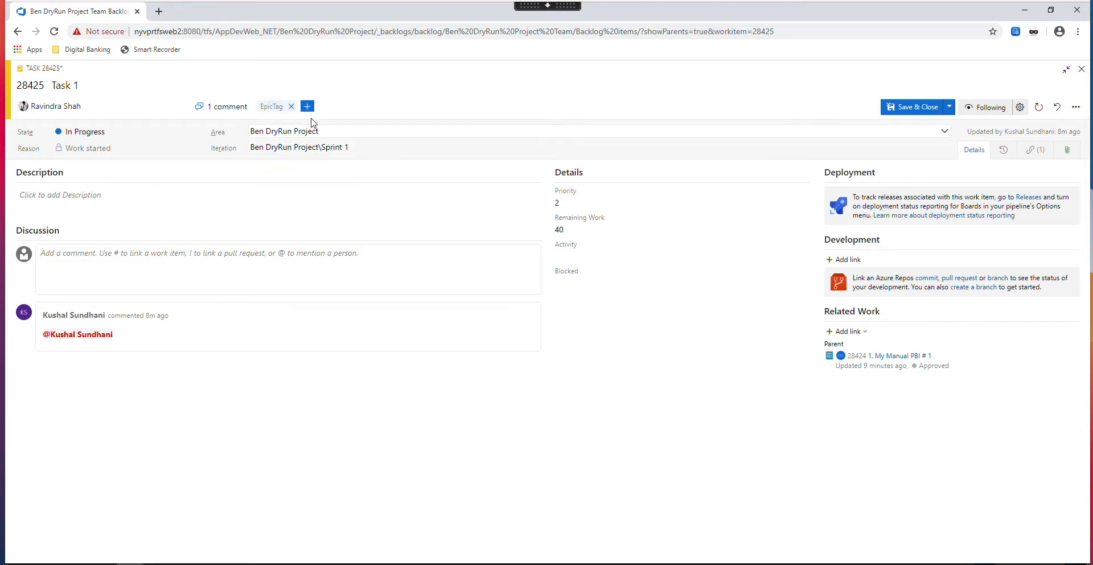
- Add a new tag "Bug pending" to Task 1, and save and close the task
click(307, 107)
text(Bug pe)
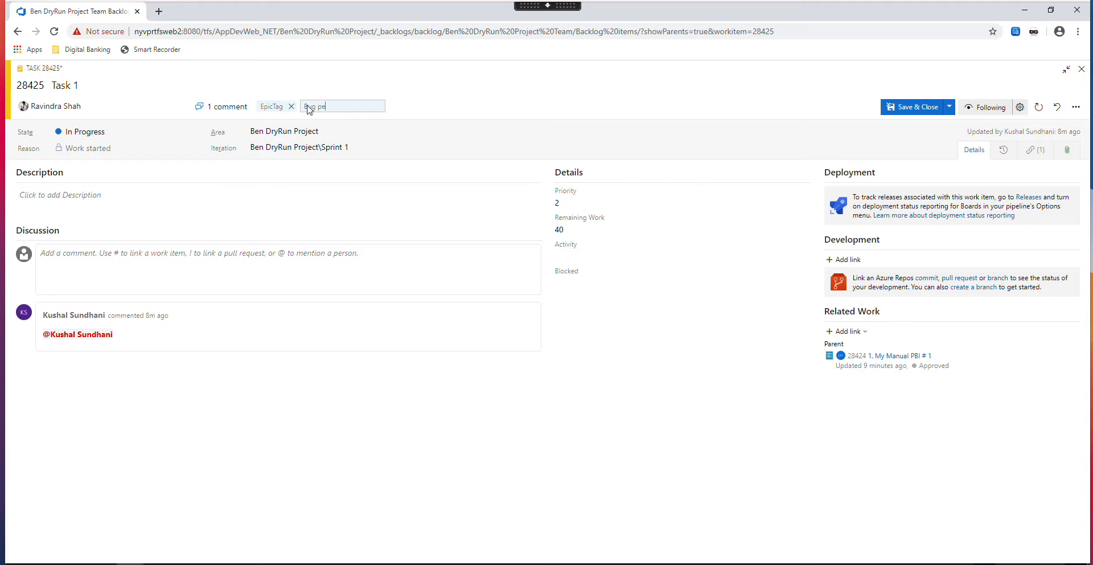
text(nding)
key(Tab)
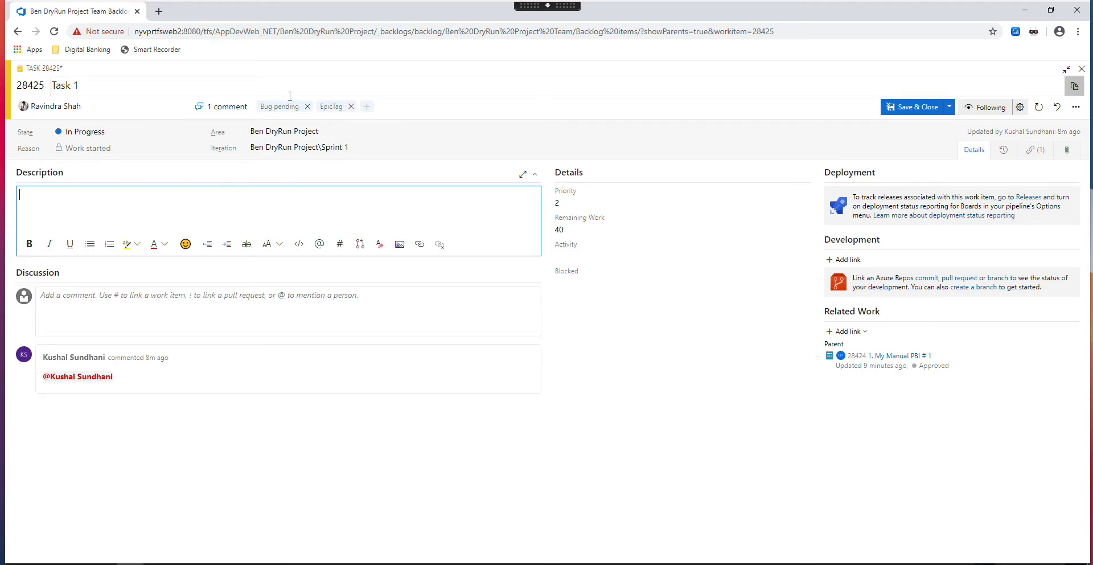
click(917, 107)
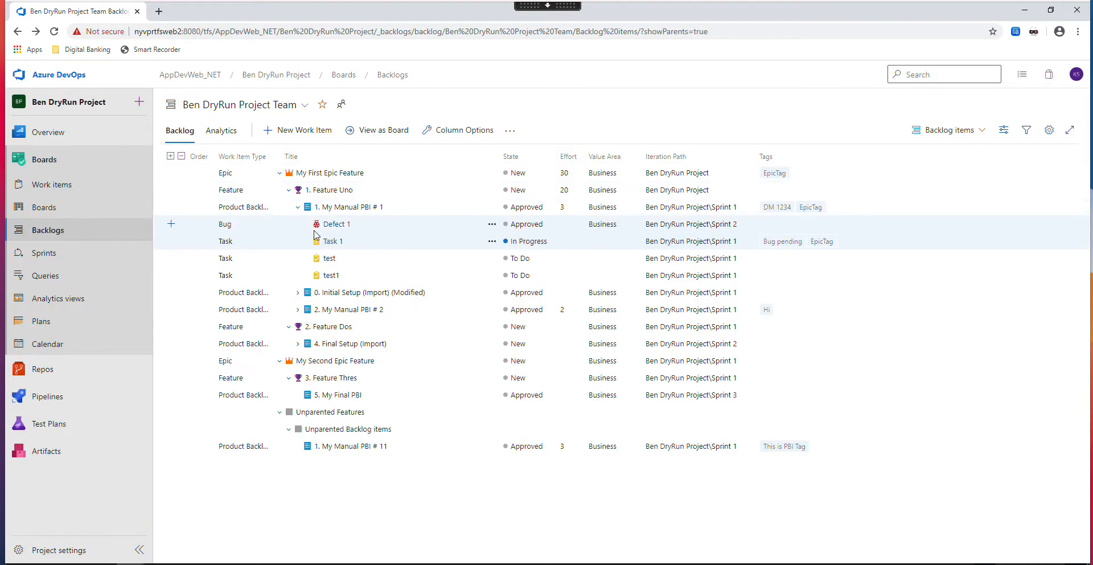
- Reopen Task 1 from the backlog, remove its "Bug pending" tag, and save and close it
click(334, 240)
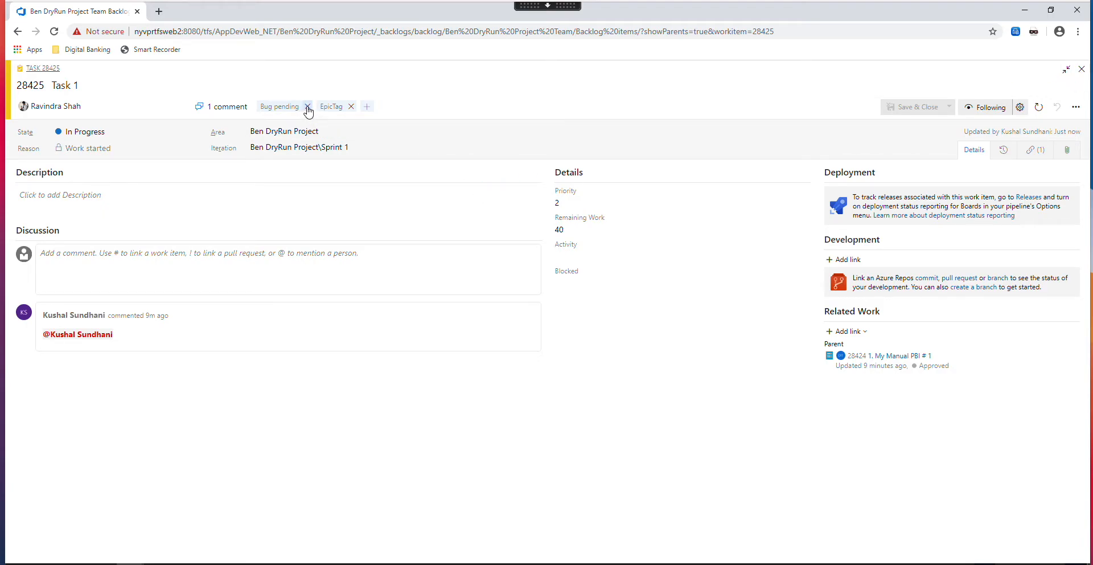
click(307, 108)
click(892, 114)
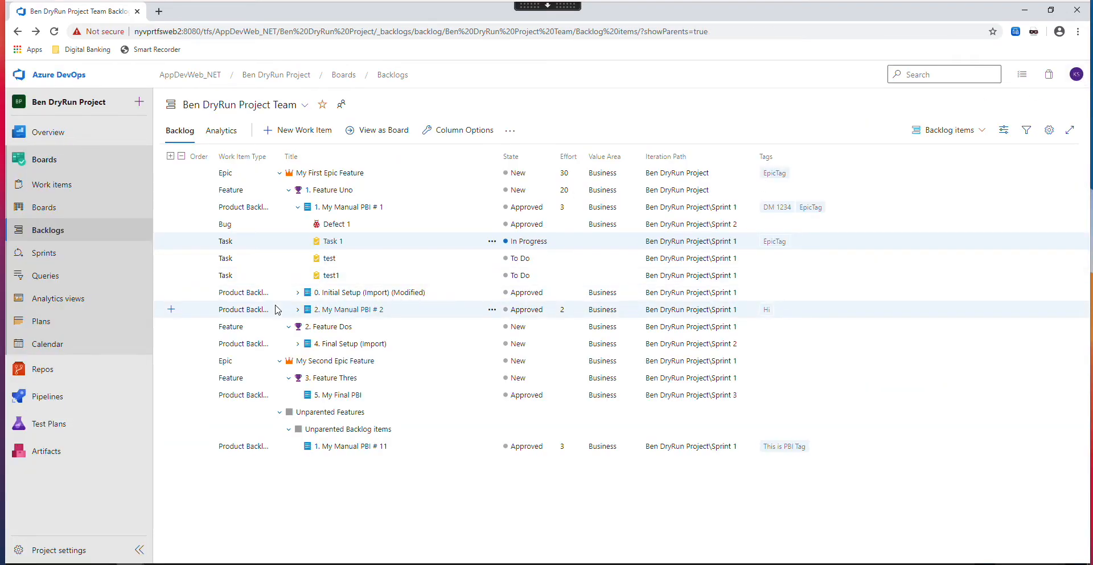
- On the team's board, move the Defect 1 card through Committed Doing and Committed Done into the final Done column
click(45, 212)
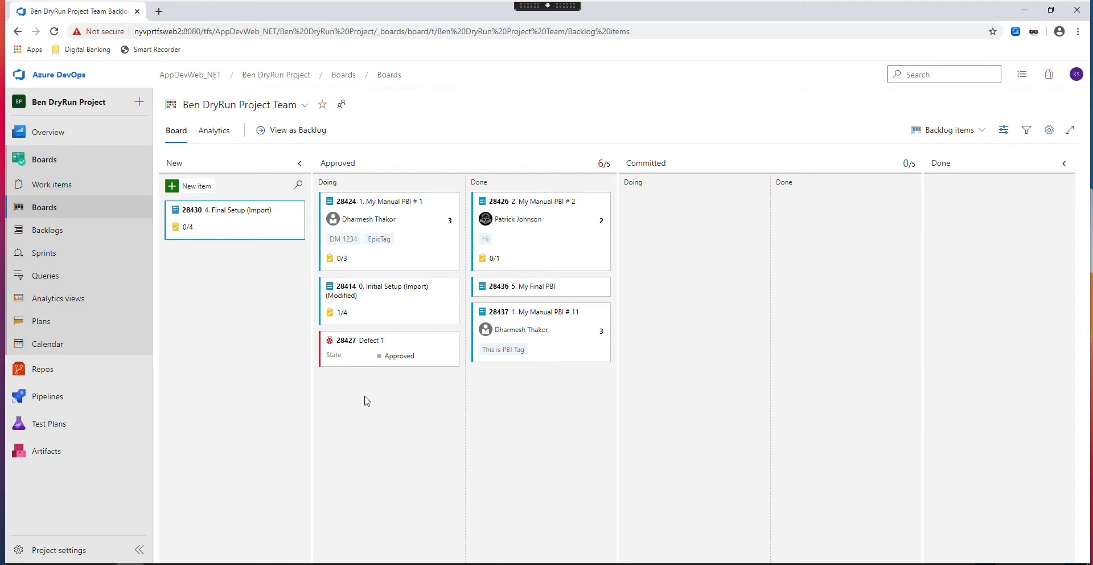
click(46, 232)
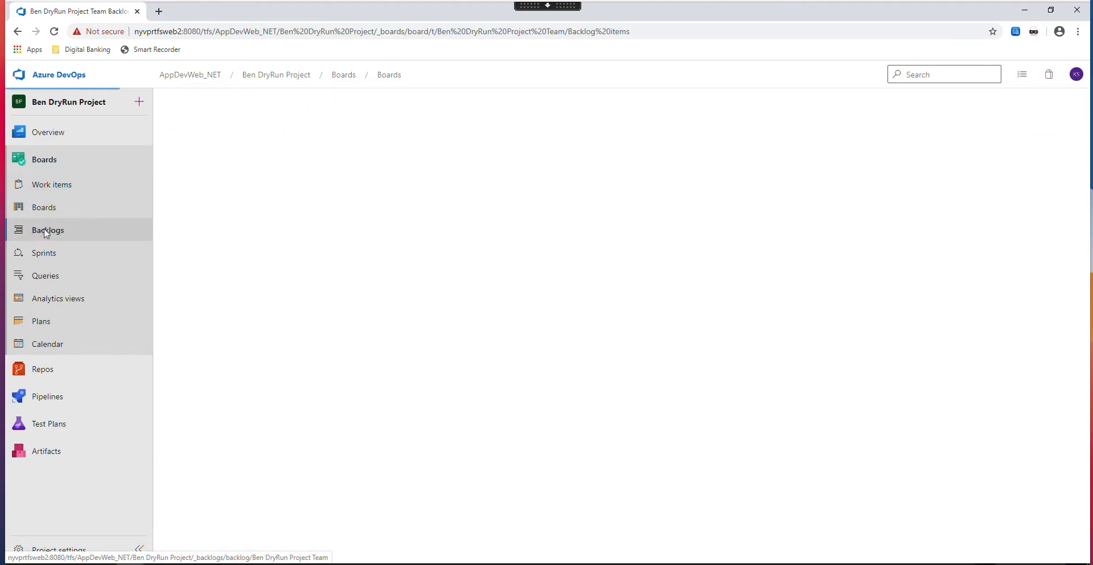
click(31, 207)
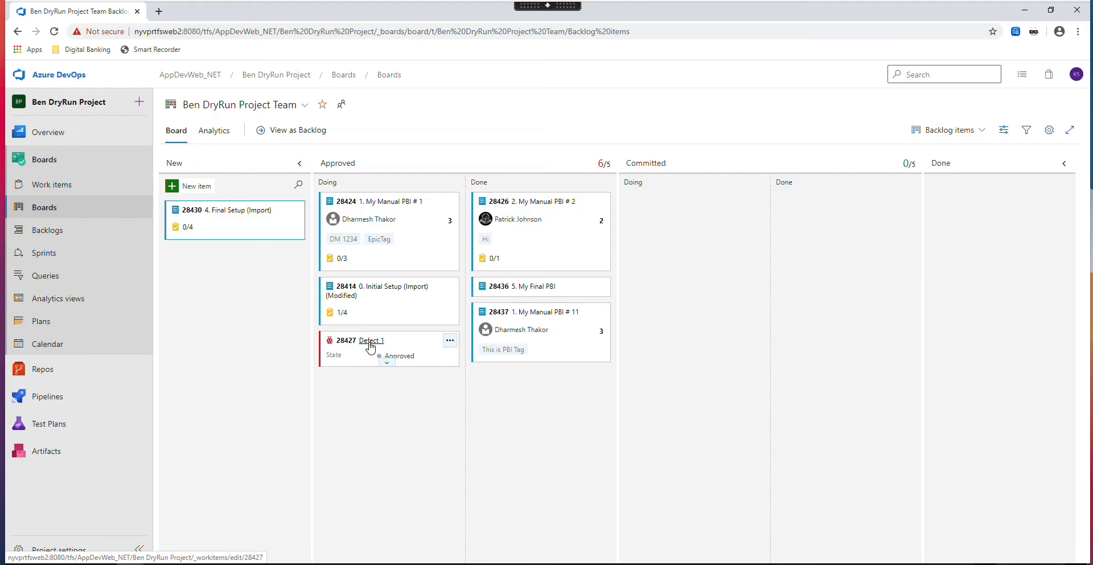
drag(369, 346, 686, 356)
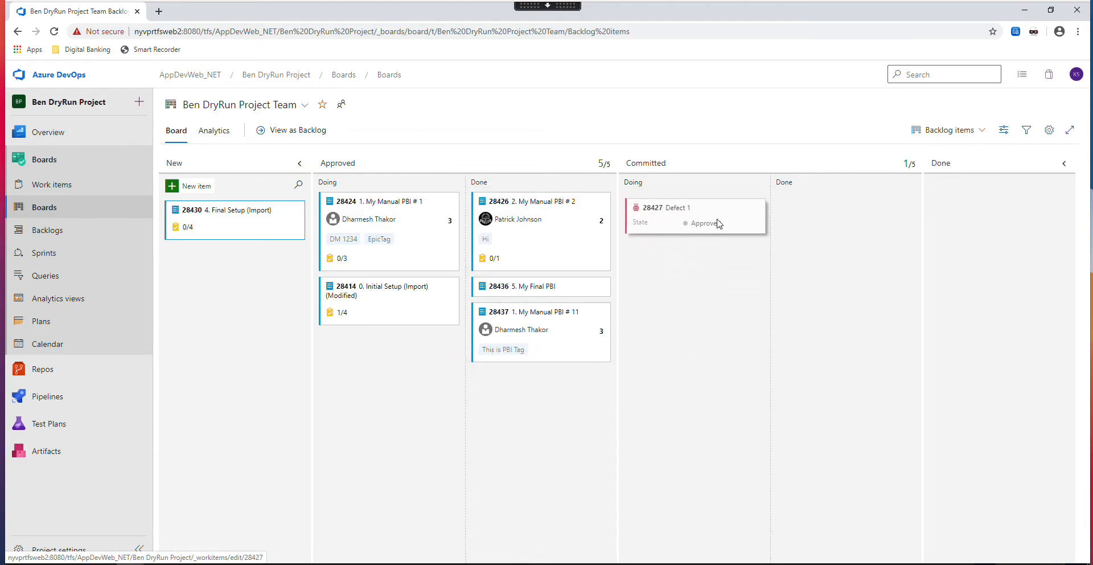
drag(676, 209, 824, 215)
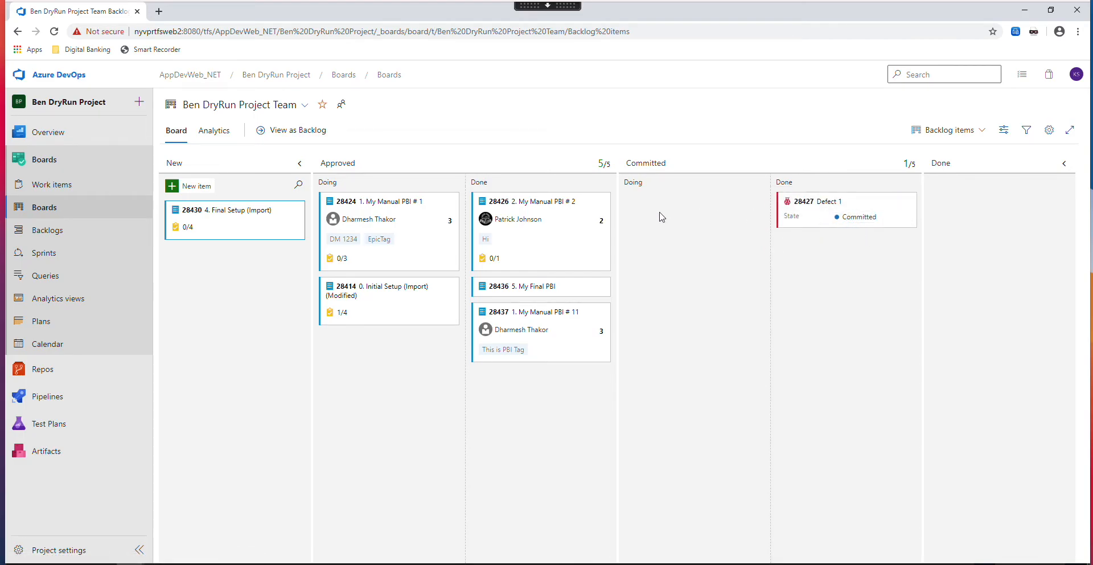
drag(908, 215, 968, 211)
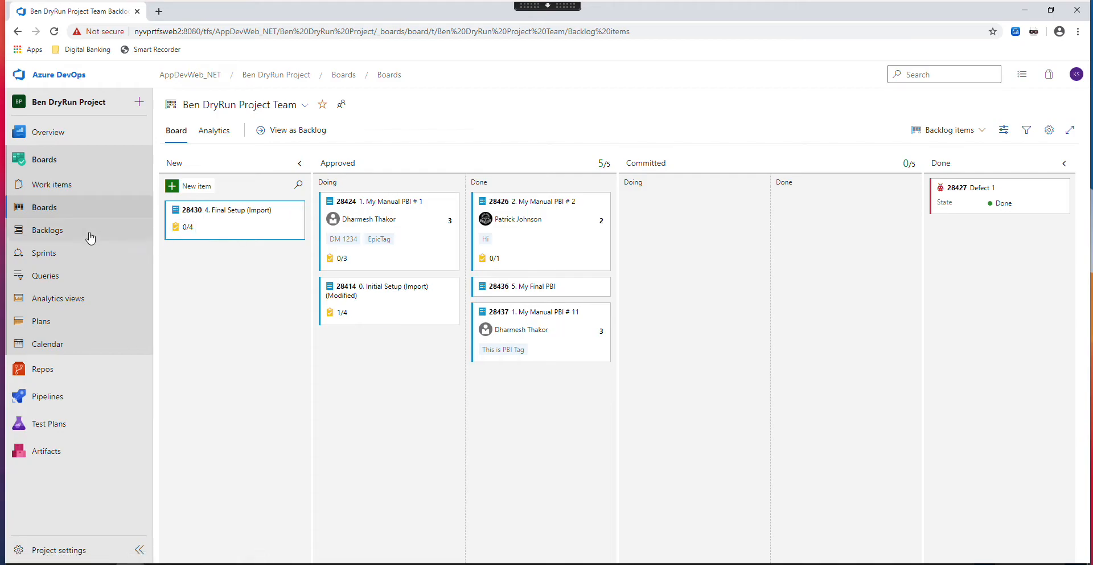
- Open Task 1 from the followed work items, set its state to Done, and save it
click(48, 222)
click(51, 184)
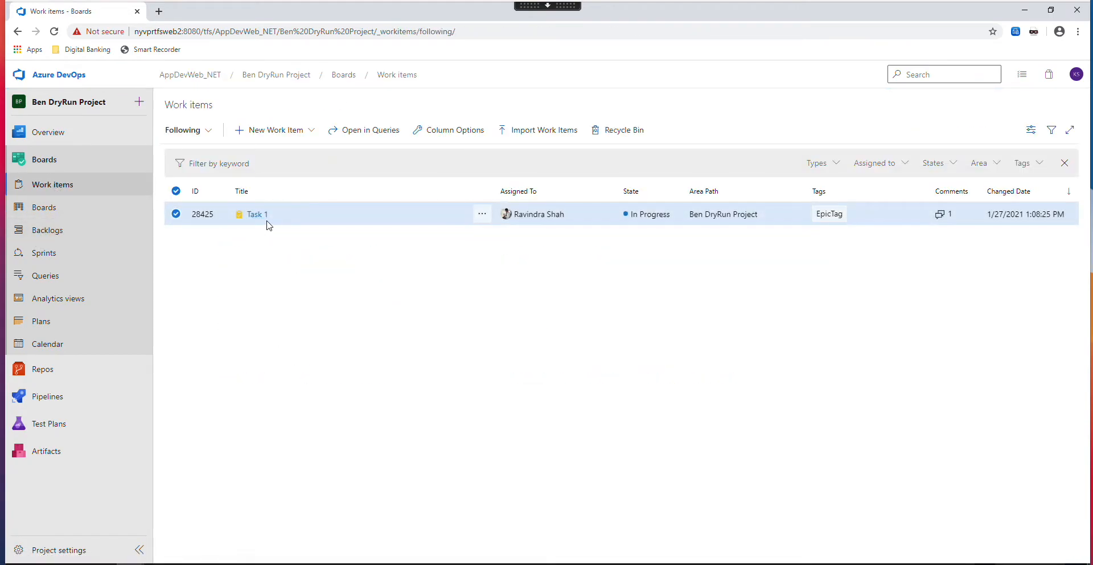
click(259, 216)
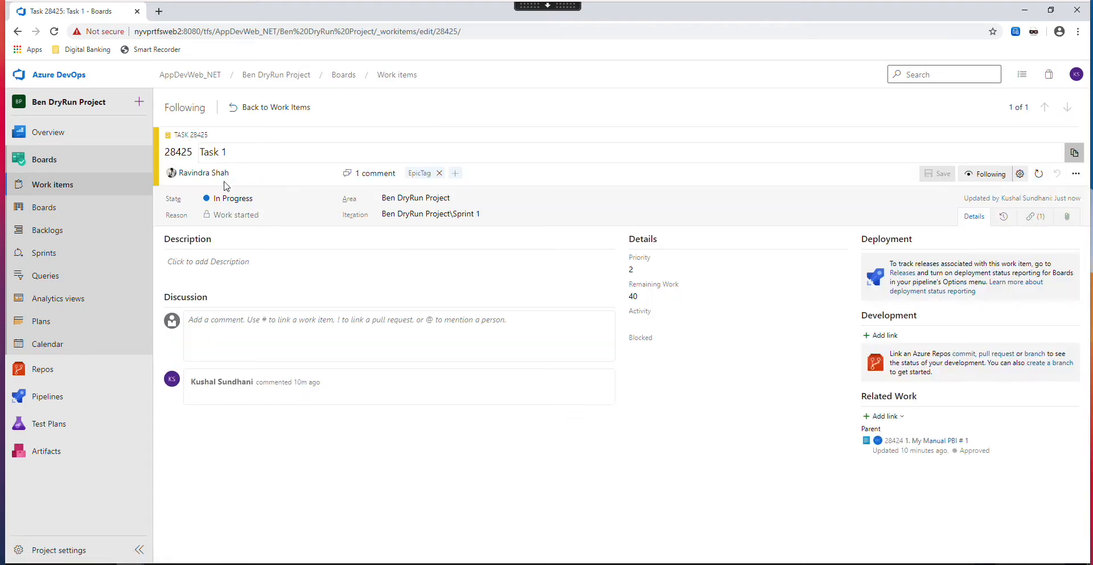
click(329, 204)
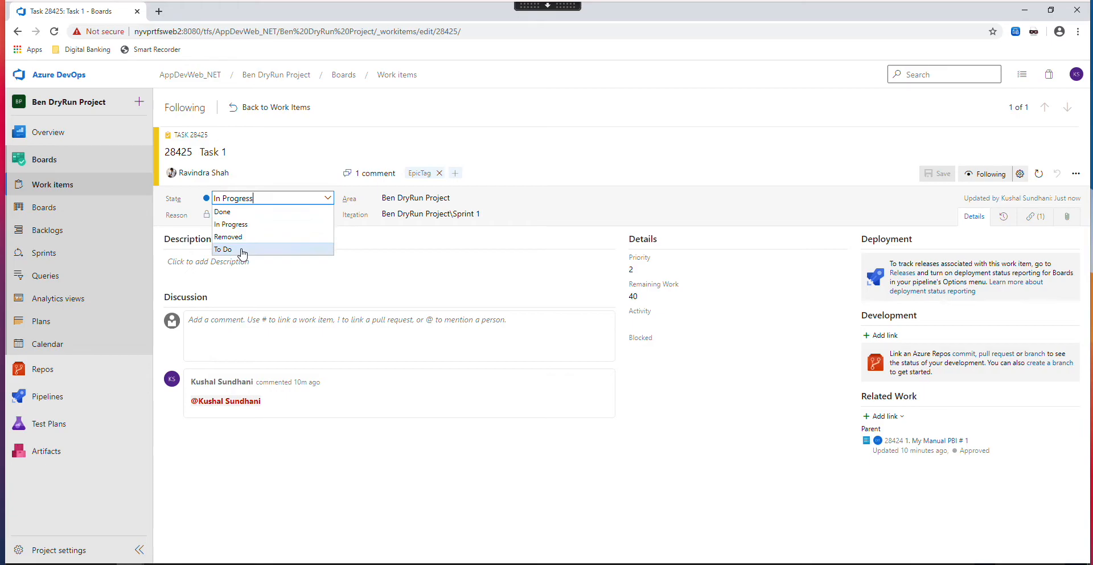
click(239, 211)
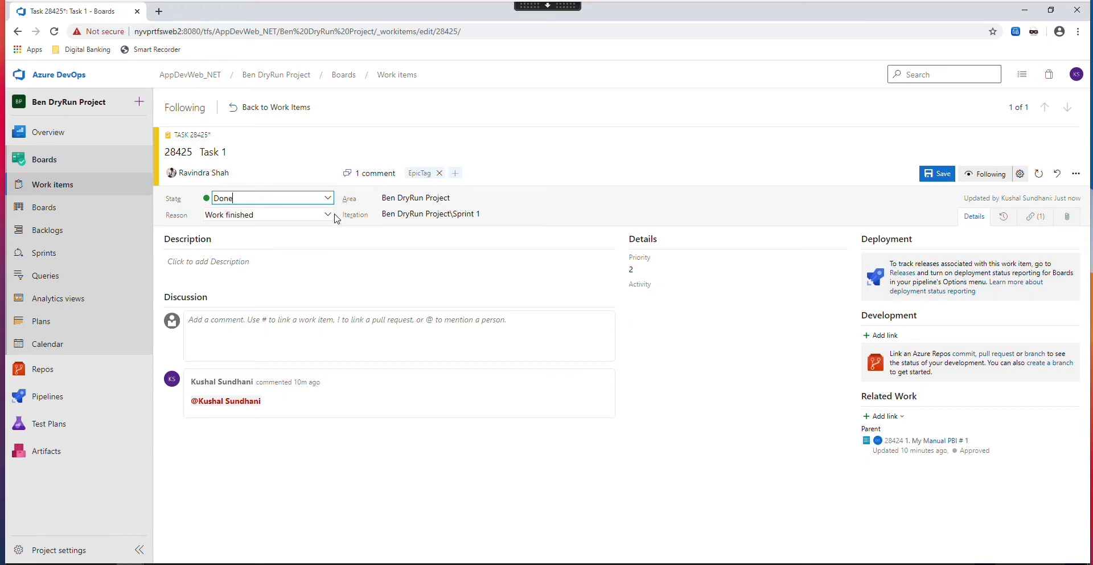
click(928, 175)
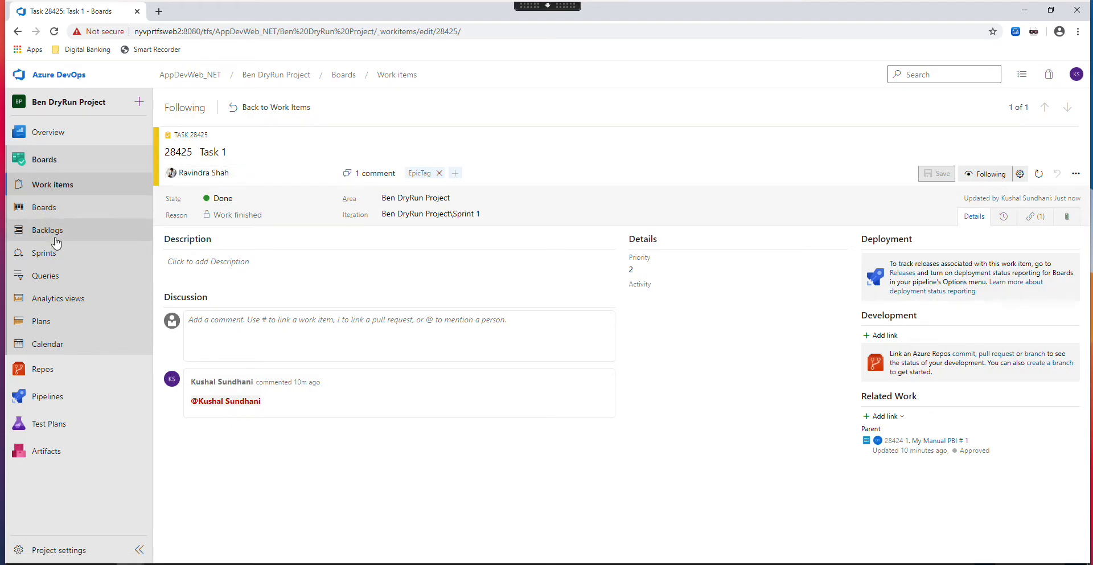
- On the team's board, move the "2. My Manual PBI # 2" card from Approved Done to Committed Doing
click(43, 208)
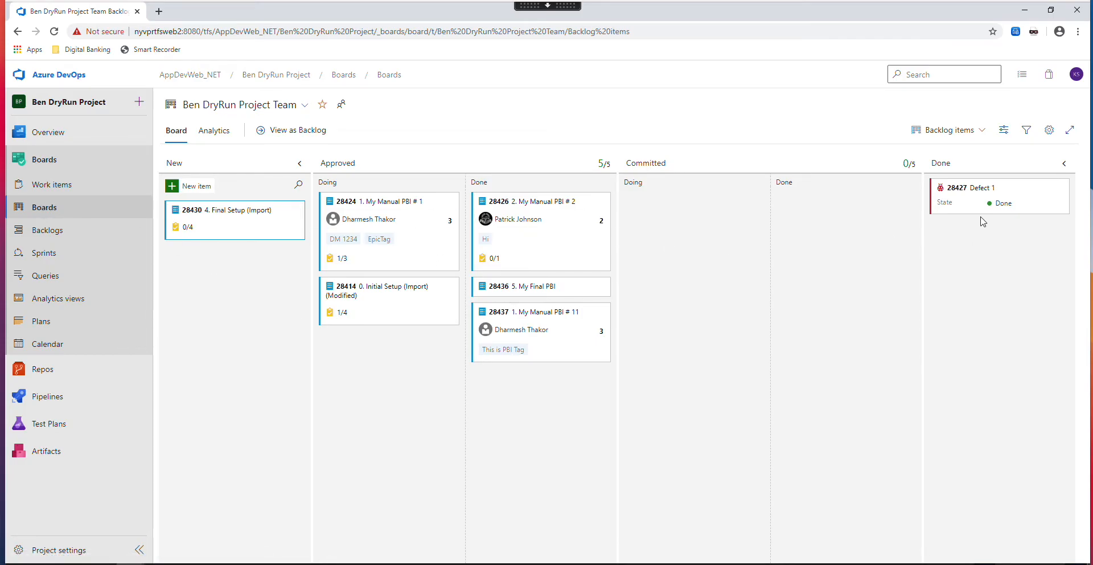
drag(500, 201, 689, 208)
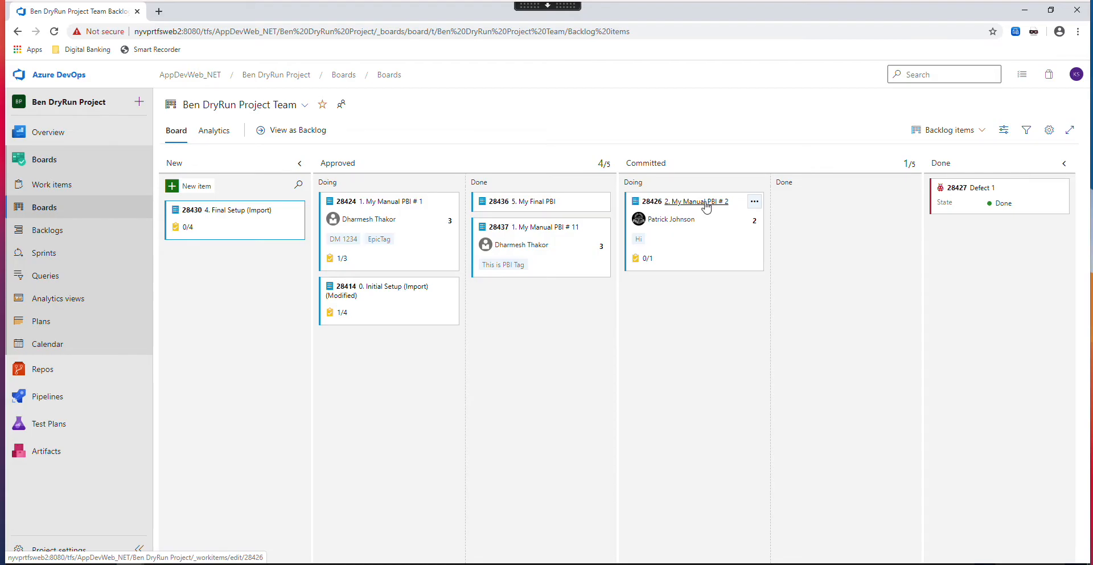
- Return to the team's backlog and open the form for sending its work items by email
click(50, 278)
click(45, 230)
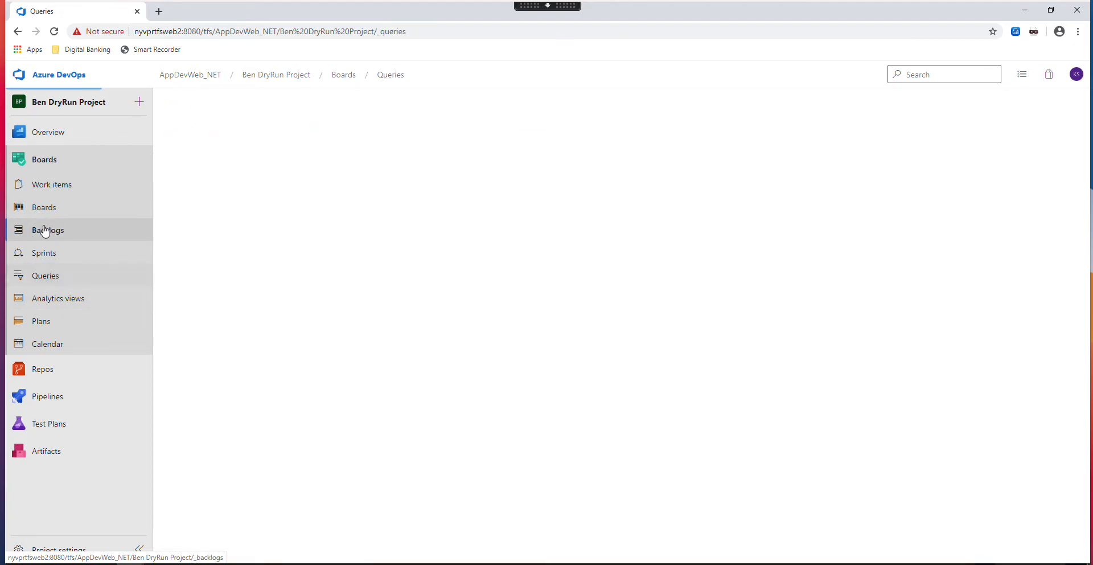
click(510, 131)
click(540, 99)
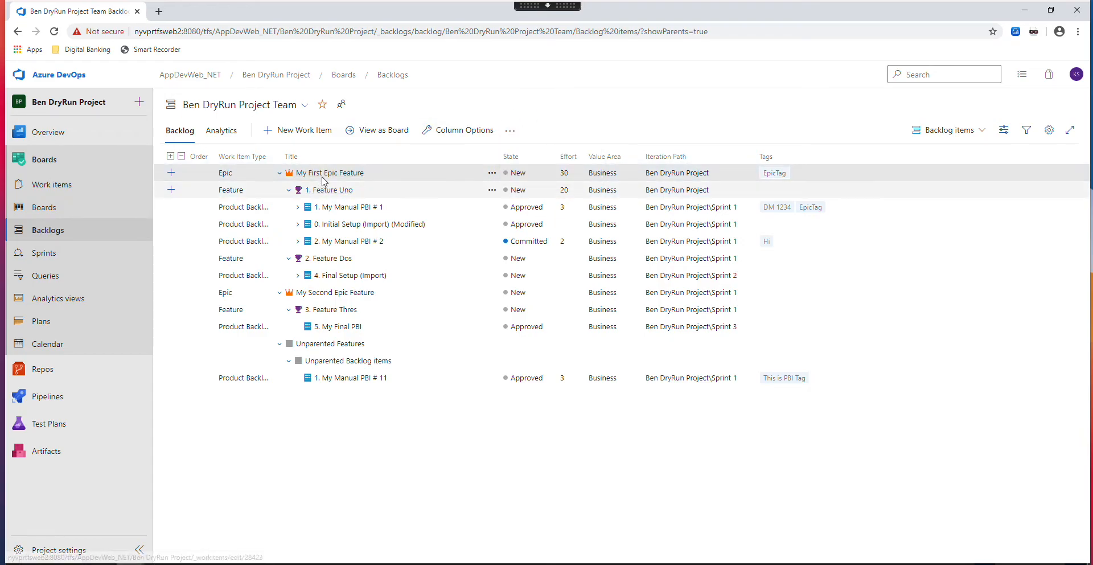
click(510, 130)
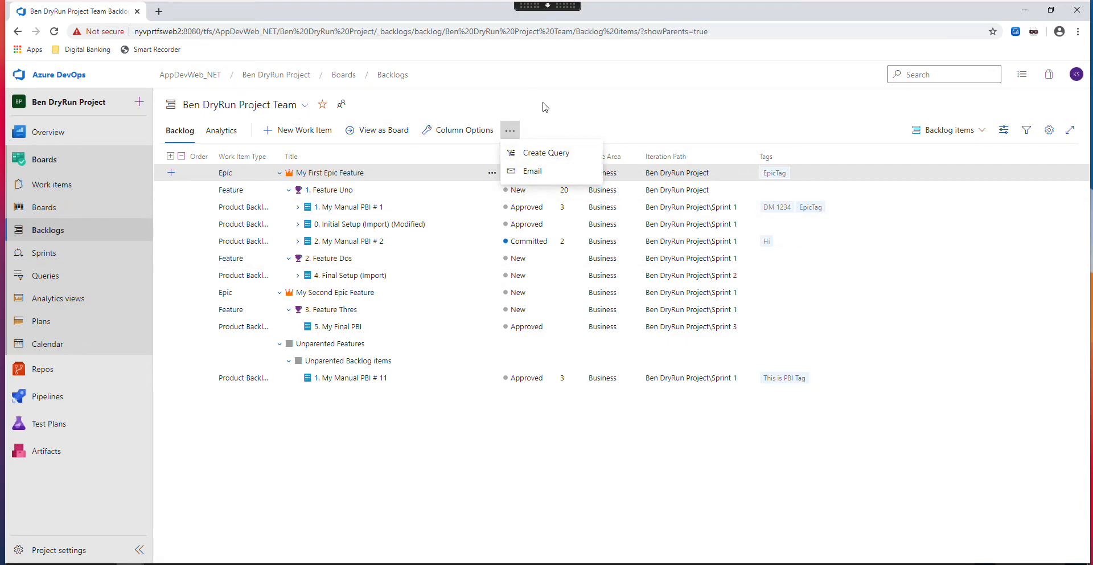
click(509, 129)
click(510, 130)
click(518, 171)
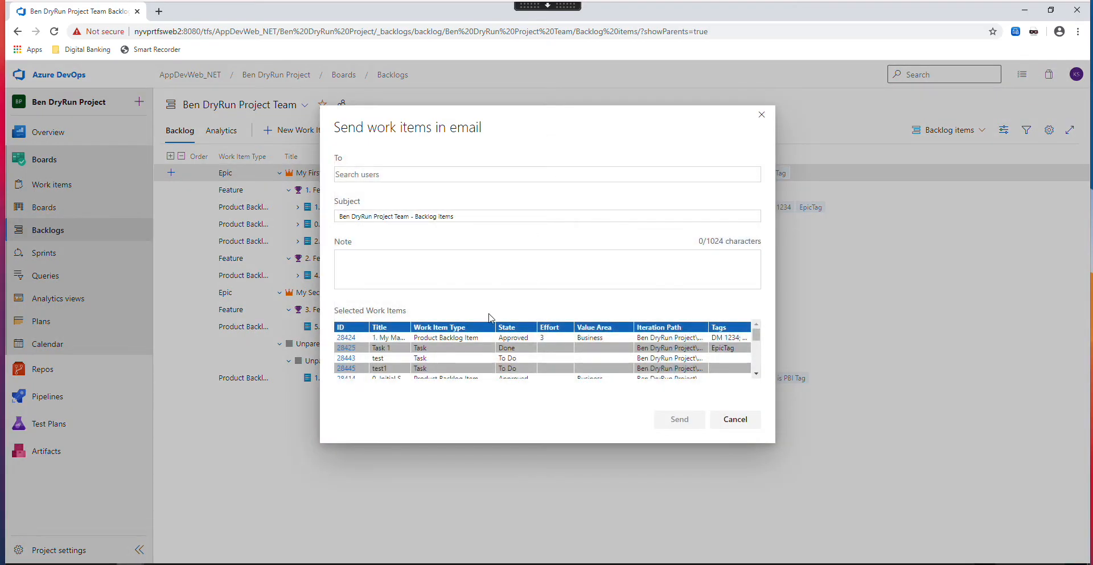
- Draft the email with the note "Have questions about these work items." and two recipients, and discard it without sending
mouse_move(758, 343)
mouse_down()
mouse_move(755, 371)
mouse_move(757, 333)
mouse_up()
click(377, 268)
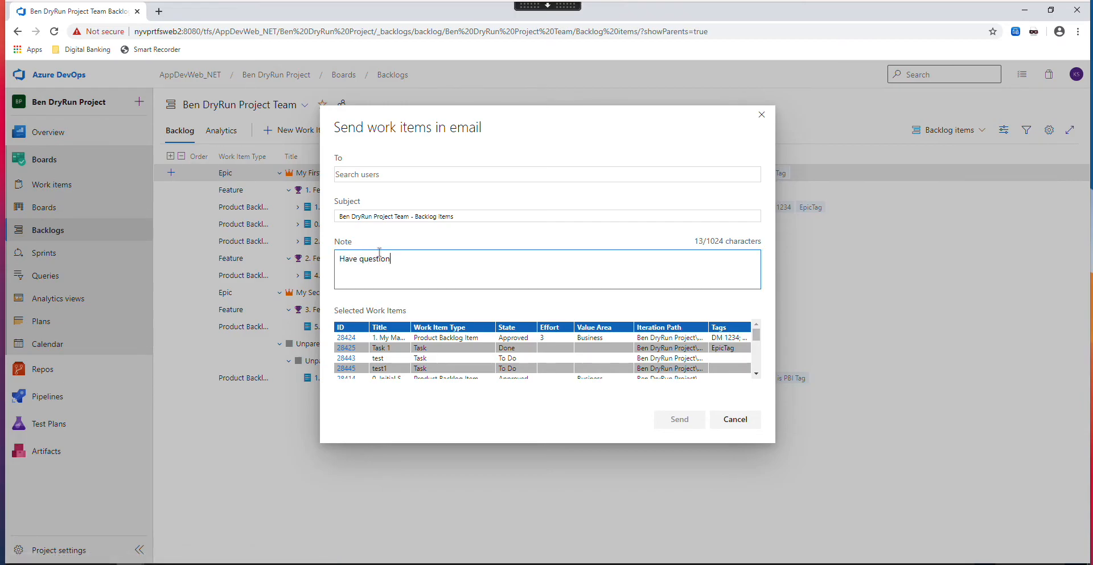
text(Have questions about these work items.)
click(362, 175)
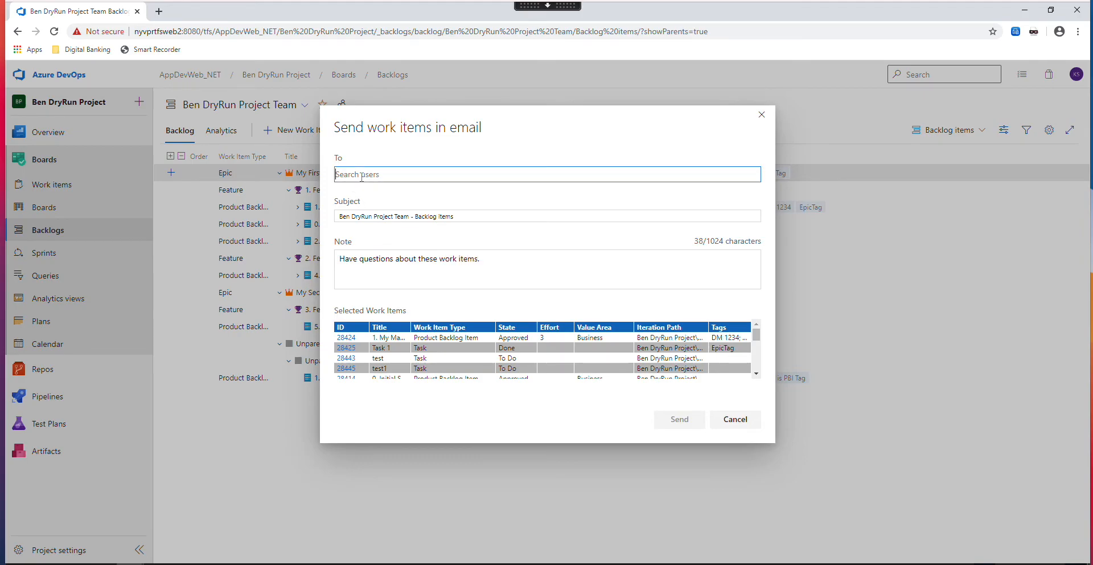
text(kushal)
key(Return)
text(bens)
key(Return)
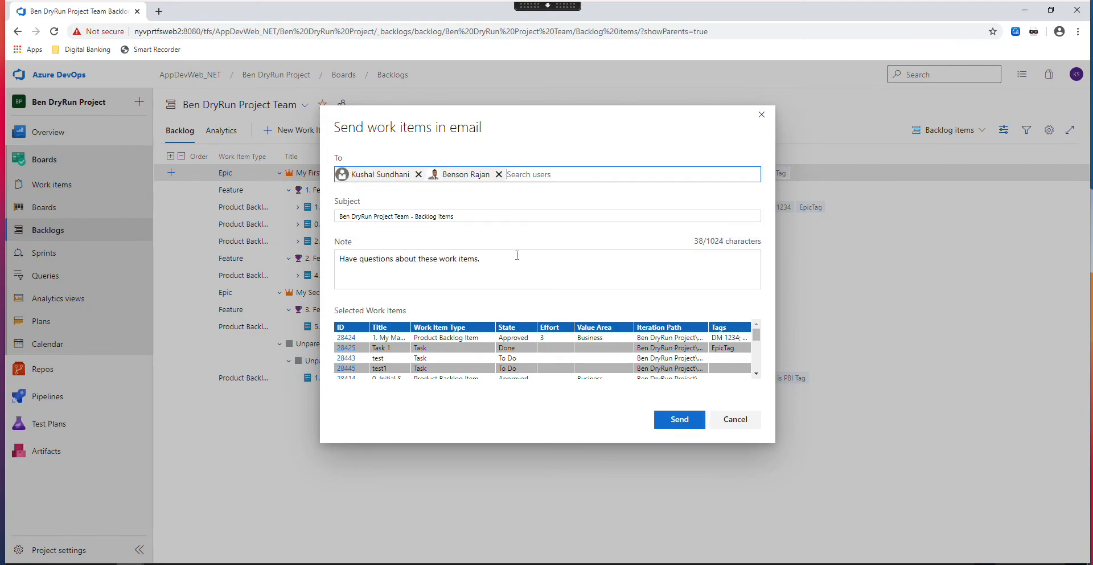
click(735, 421)
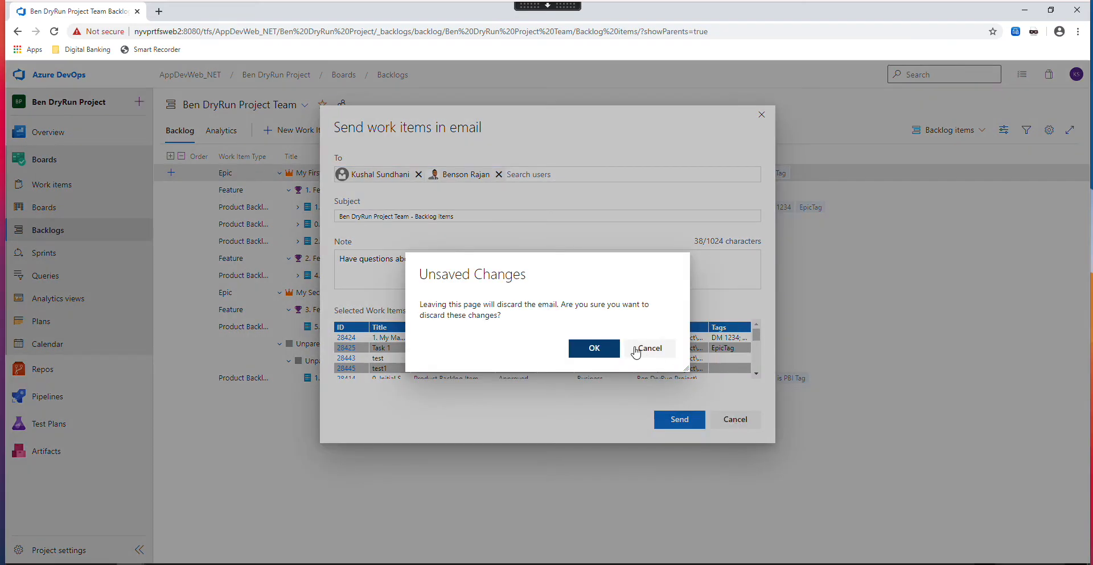
click(600, 349)
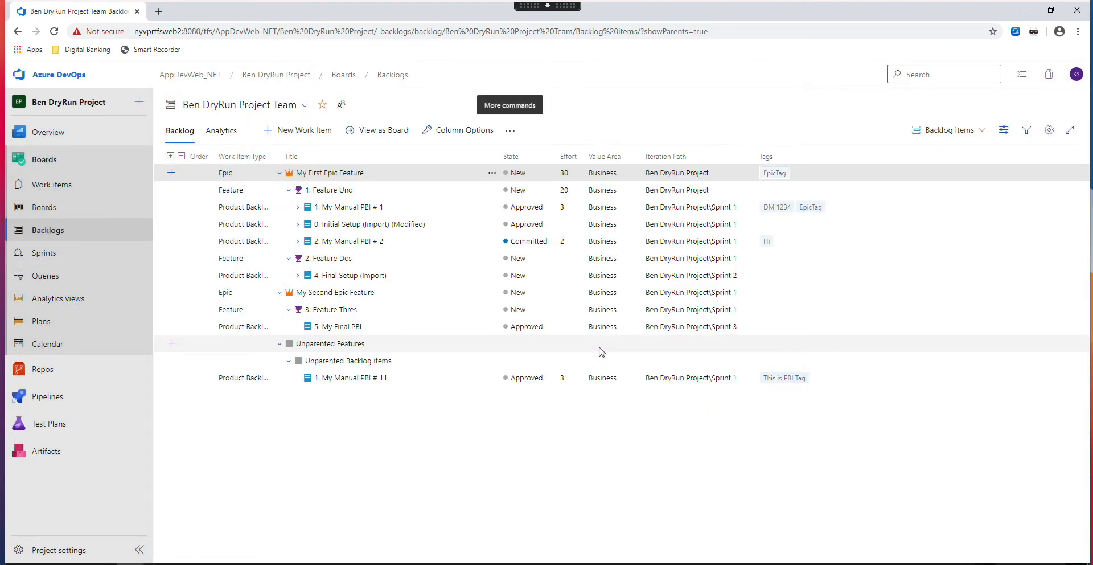
- Open the team's Sprint 1 backlog and expand "1. My Manual PBI # 1" to view its tasks
click(35, 212)
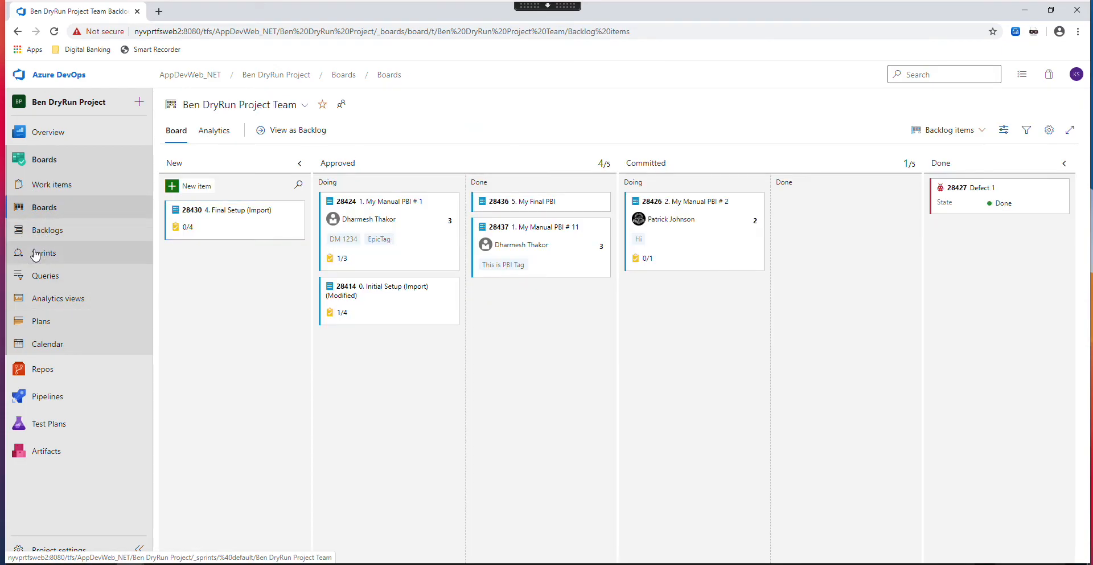
click(35, 253)
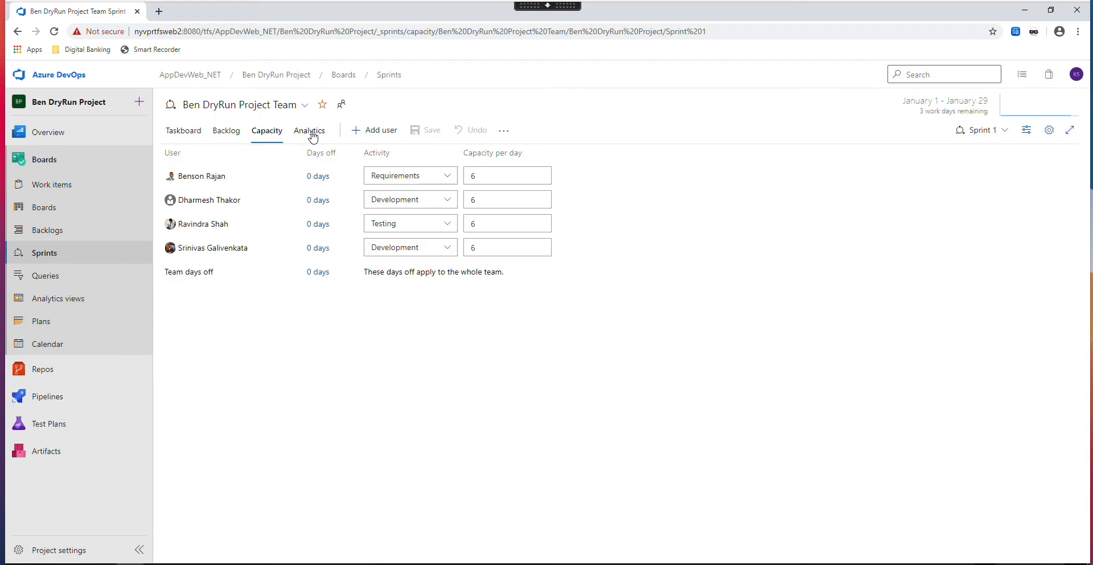
click(226, 132)
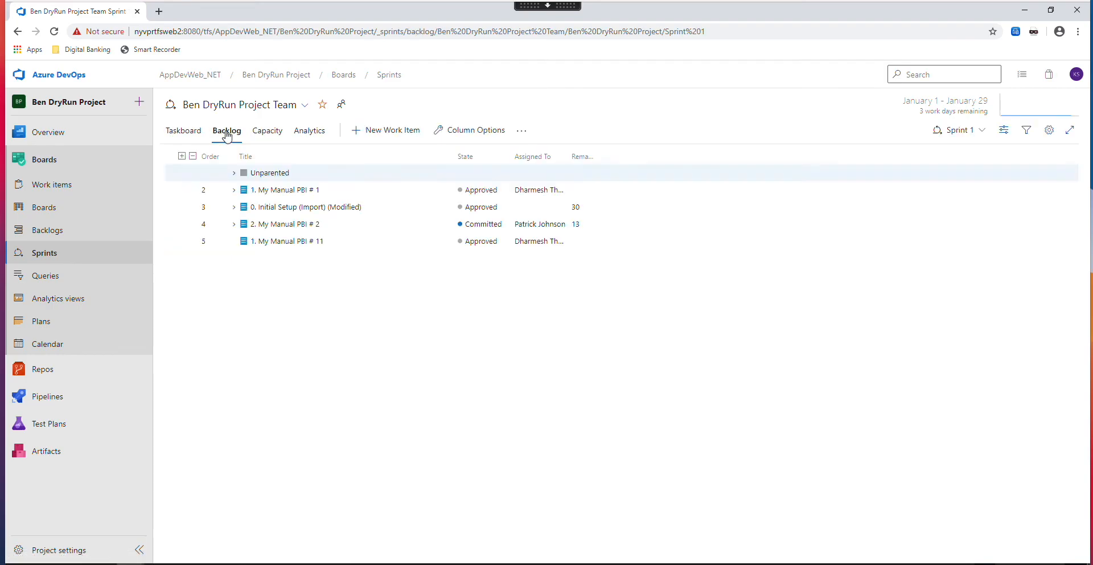
click(234, 190)
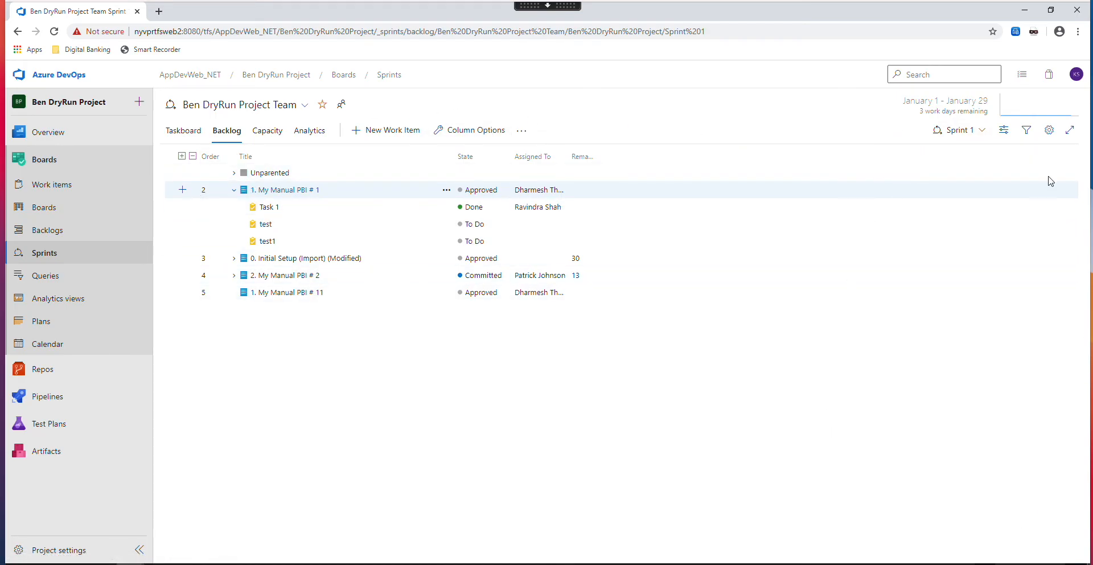
- View the Planning and Work details side panes for Sprint 1, leaving Planning displayed
click(1005, 131)
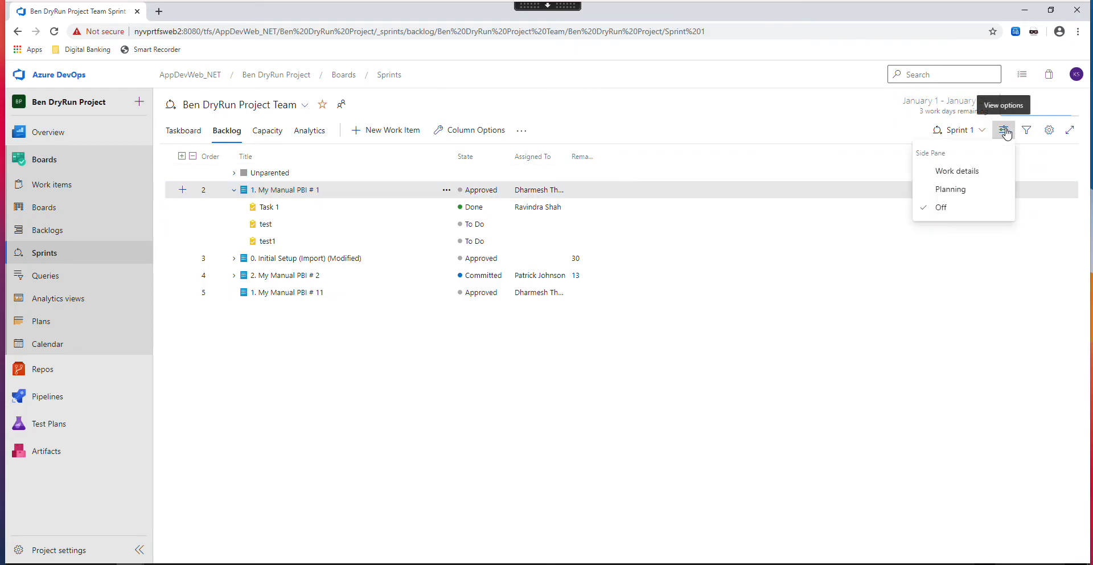
click(951, 189)
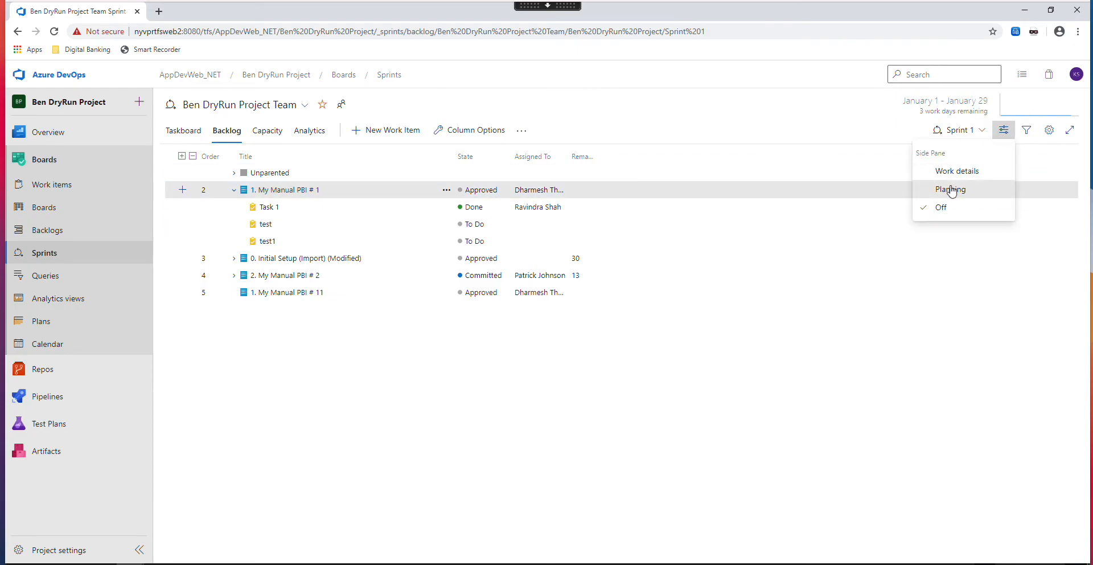
click(580, 386)
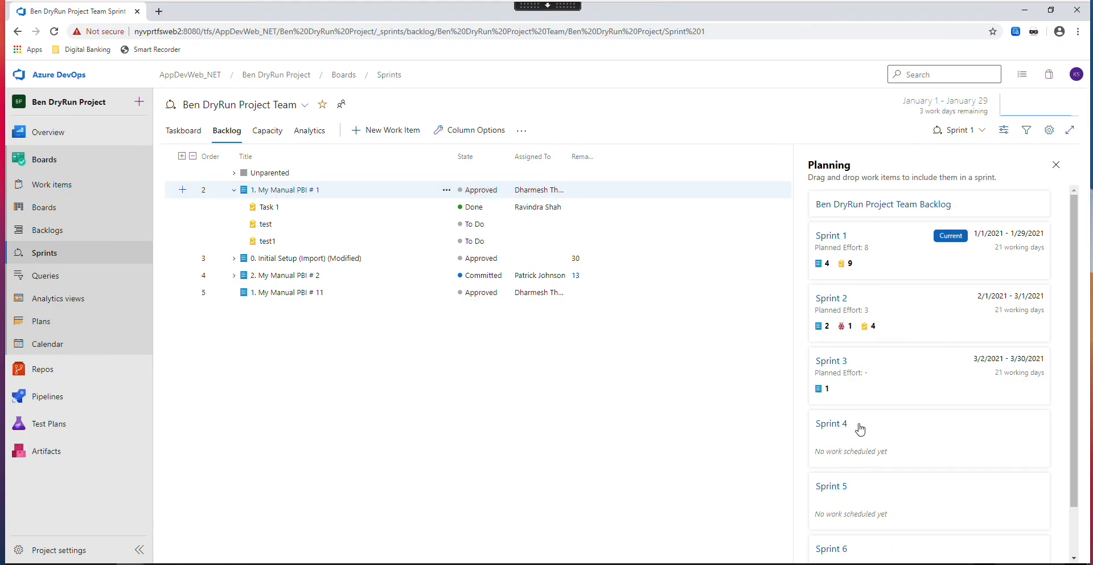
click(1008, 131)
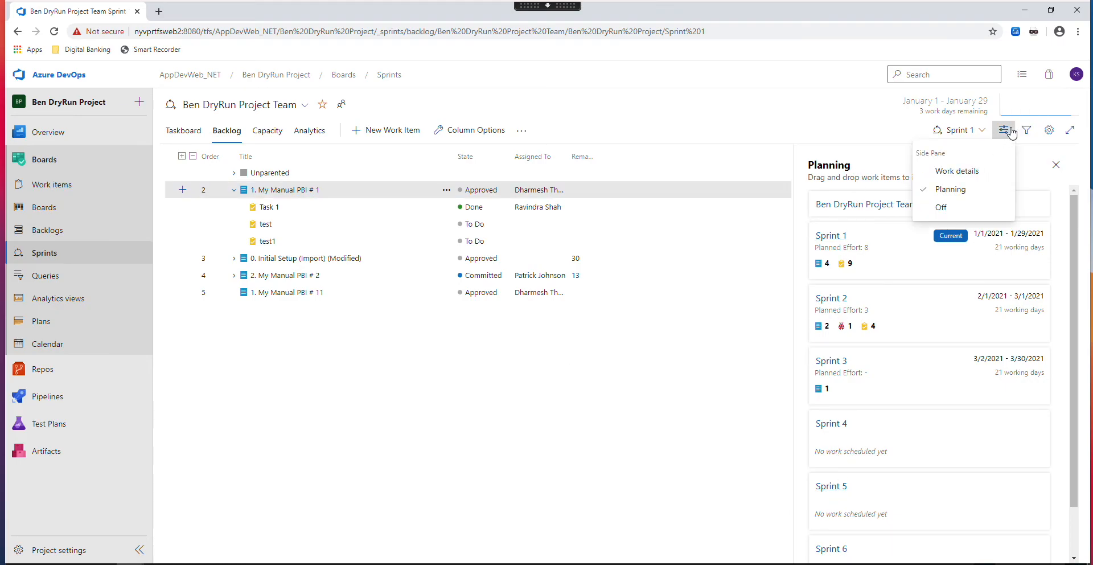
click(974, 171)
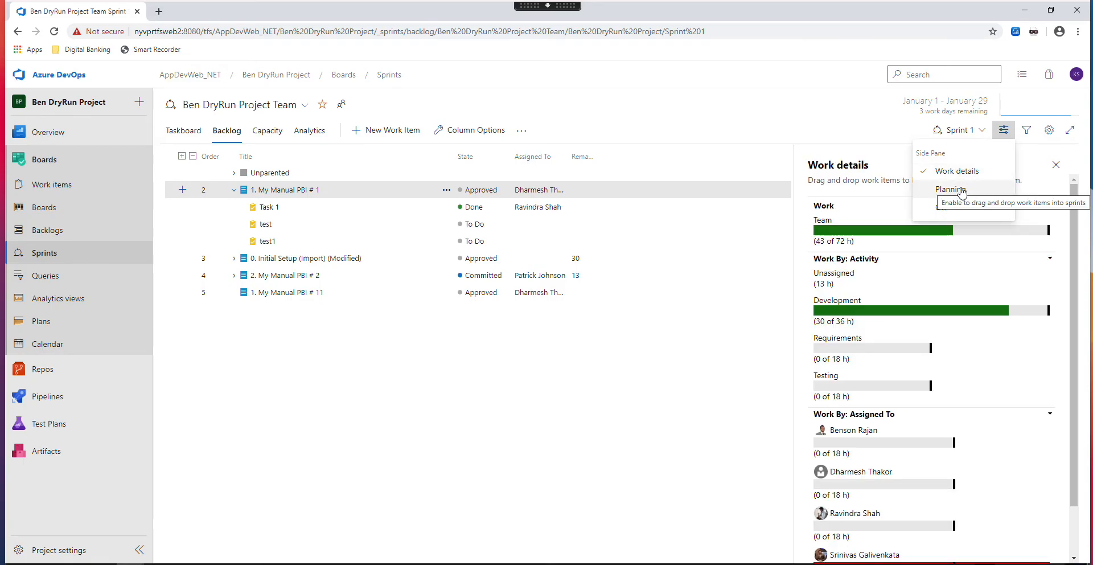
click(961, 191)
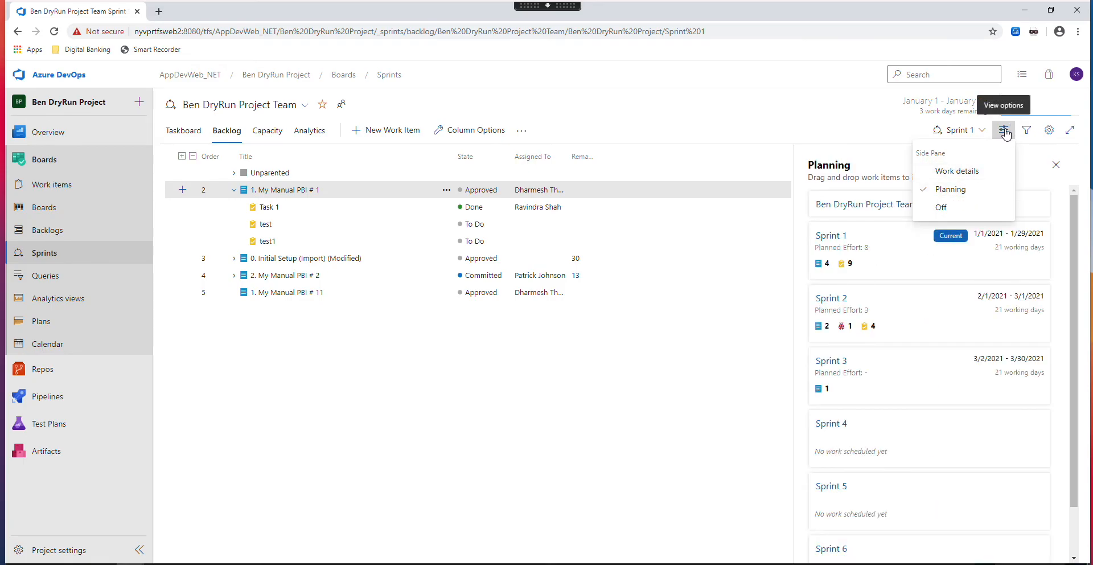
click(620, 420)
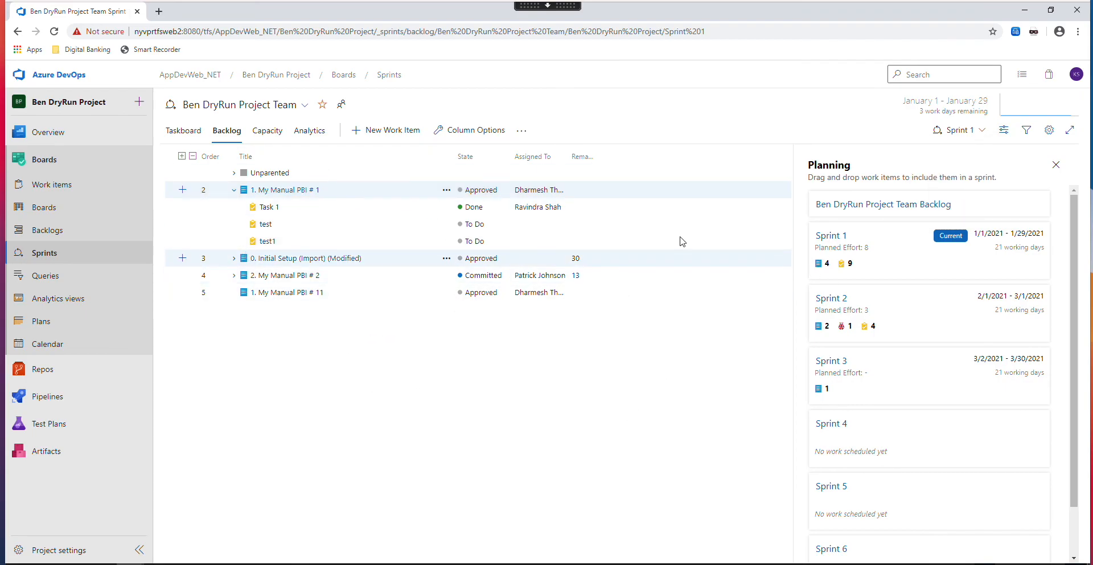
- In the Sprint 2 backlog, add a task titled "test1" with a short description under "4. Final Setup (Import)" and save it
click(957, 138)
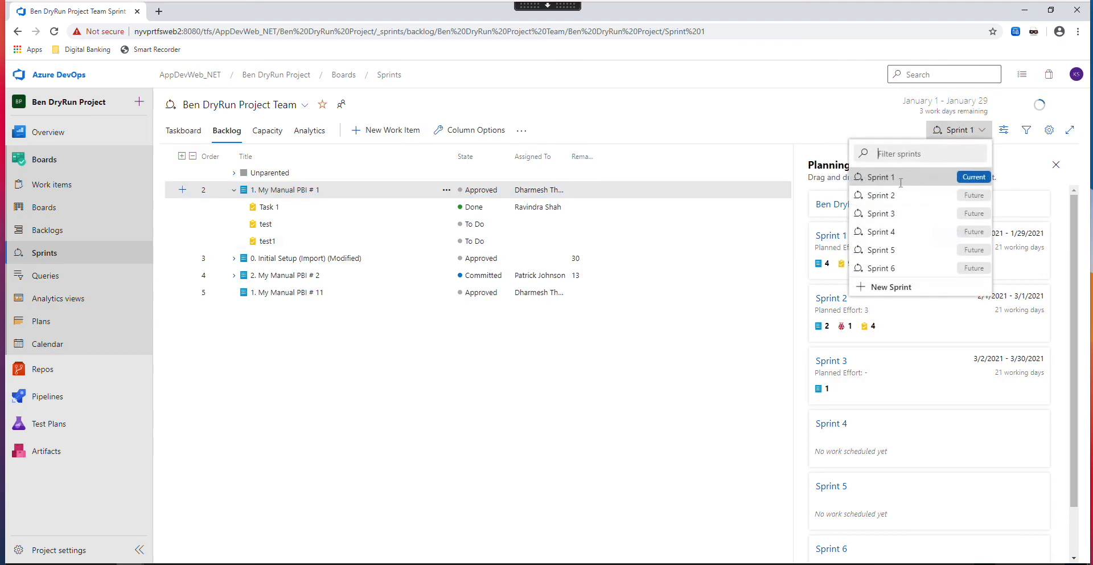
click(888, 196)
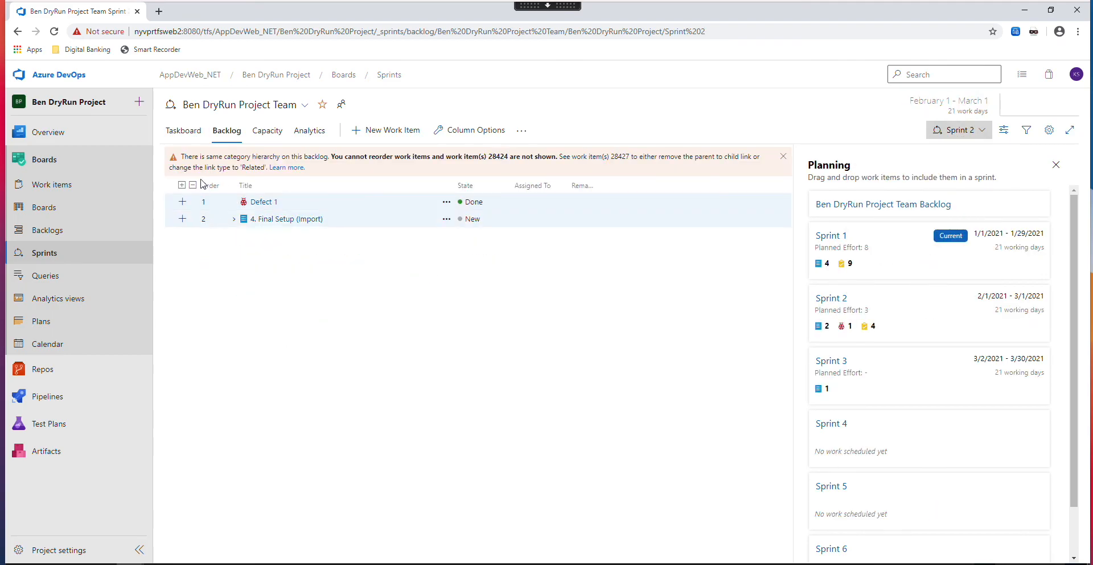
click(182, 202)
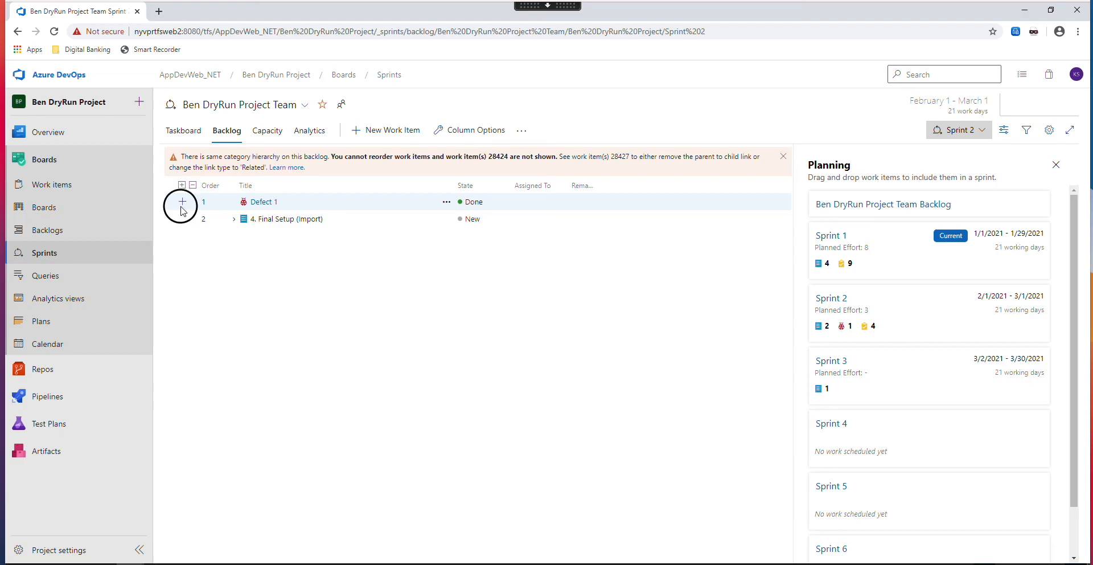
click(182, 220)
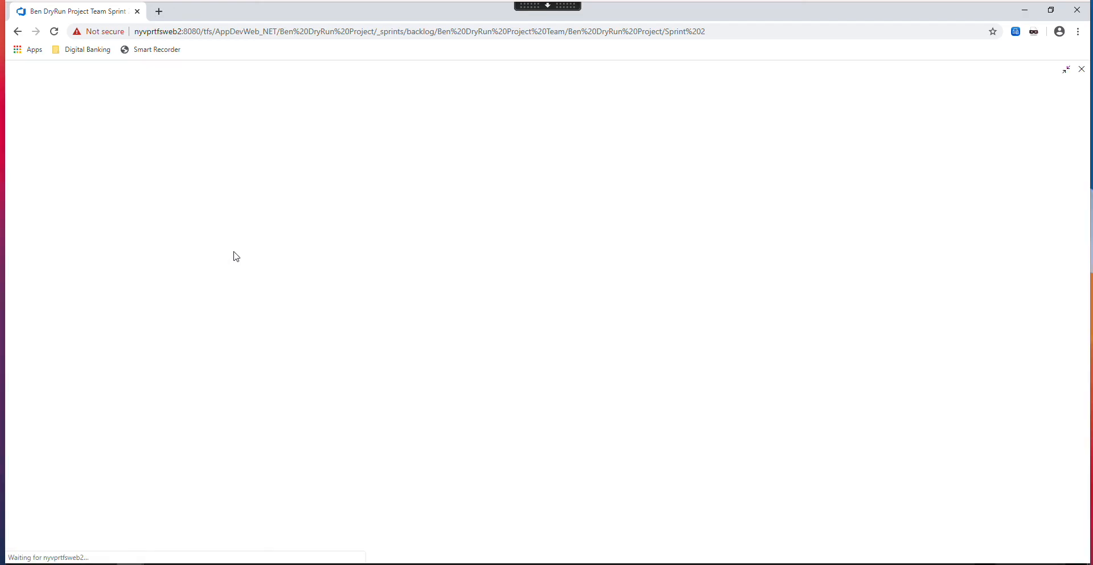
text(test1)
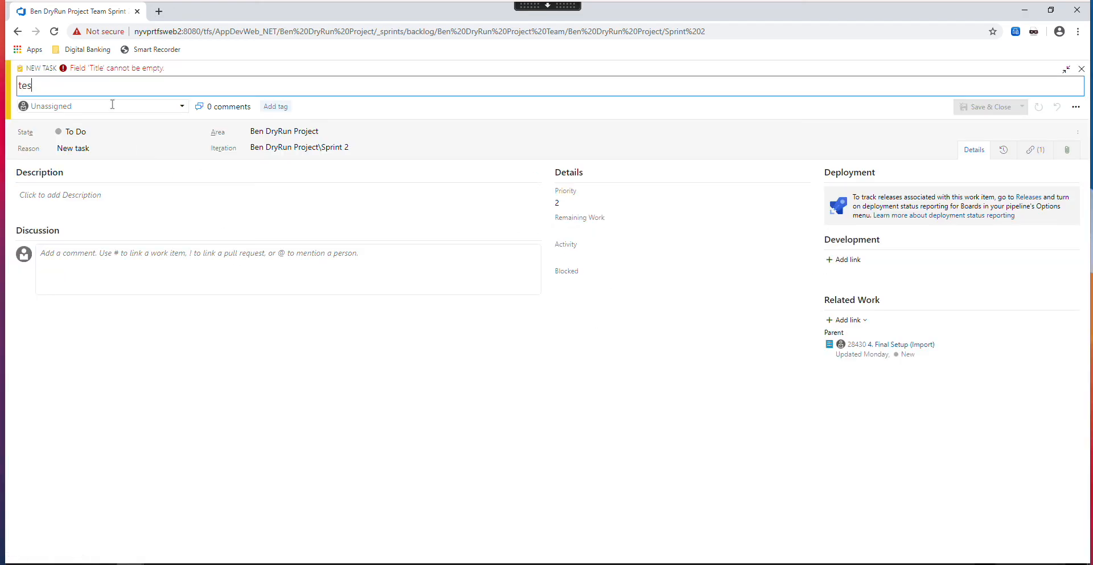
click(69, 199)
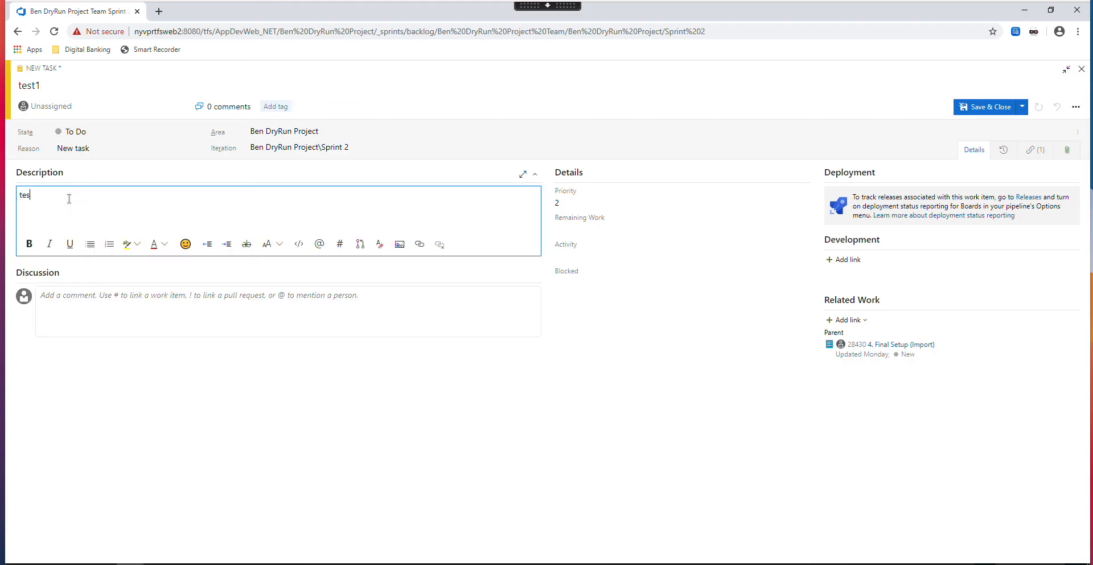
click(987, 107)
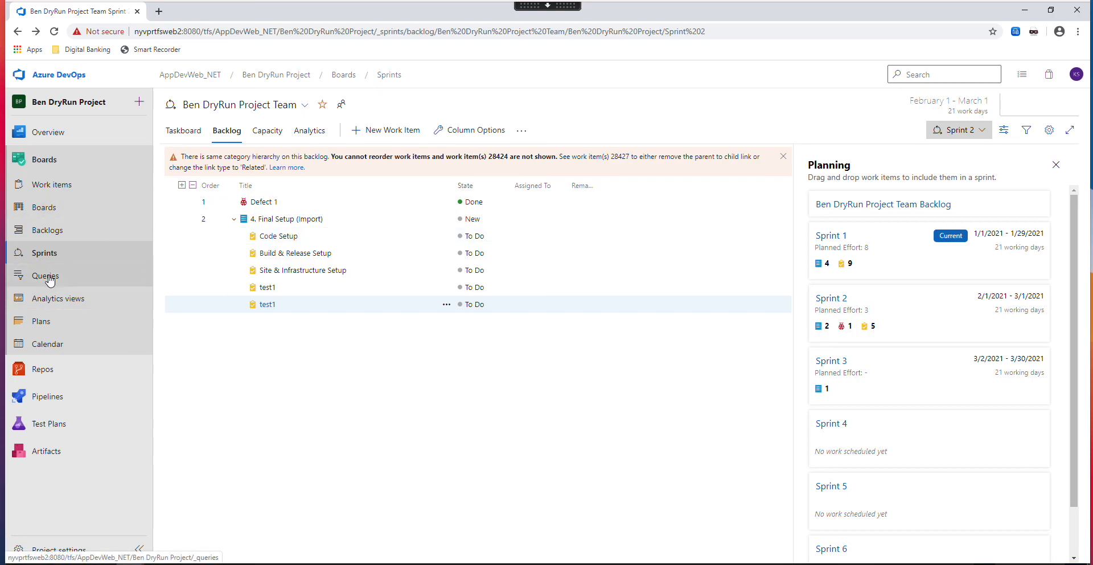
- Return to the project's list of followed work items
click(54, 186)
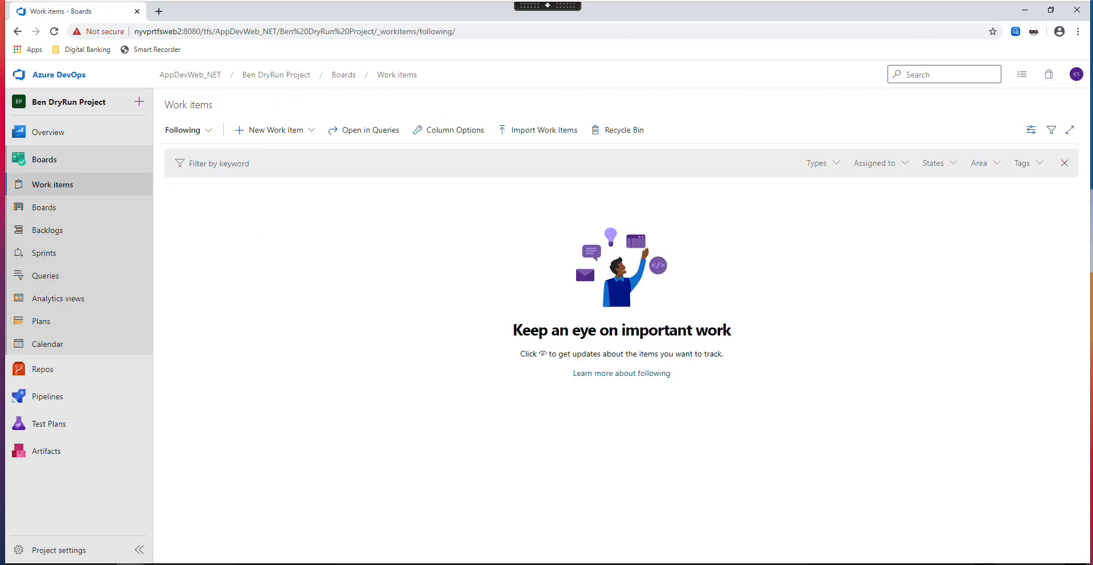